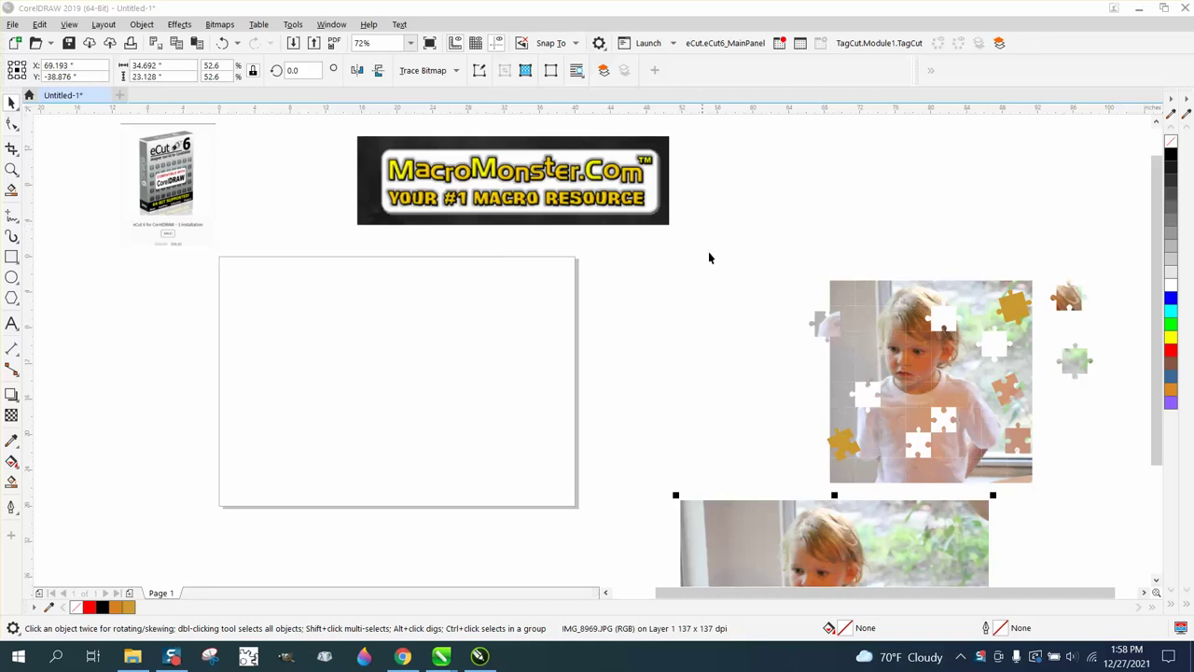
# Step: Move the MacroMonster banner up and left and enlarge it by its corner handle
pyautogui.click(12, 172)
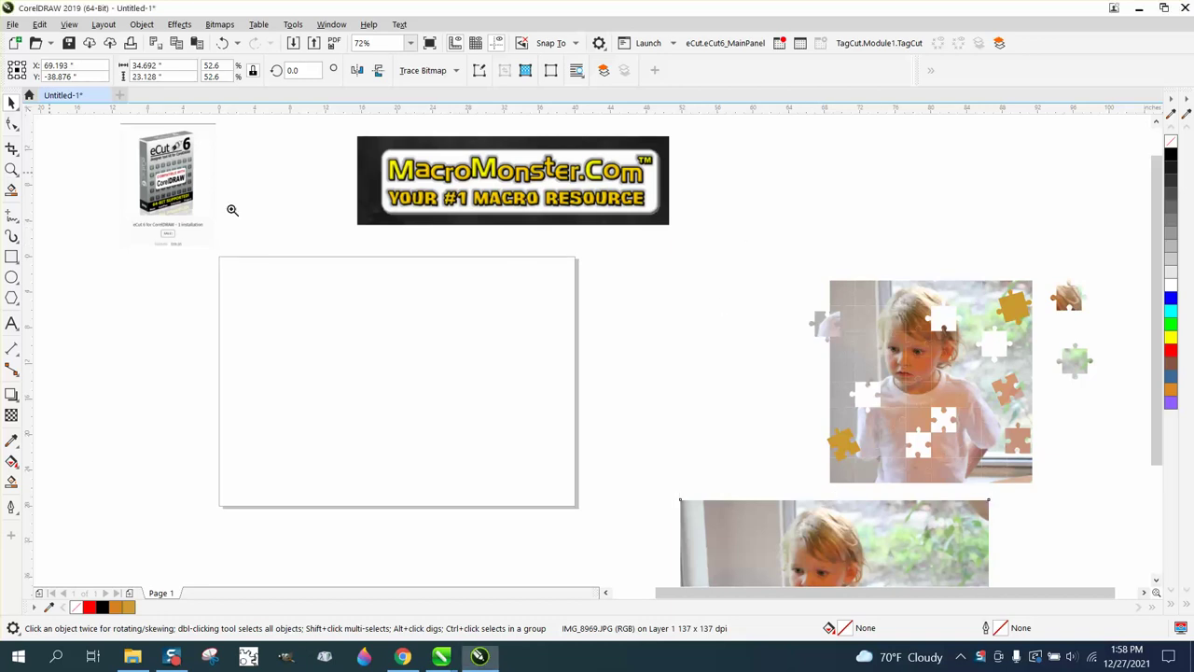
pyautogui.moveTo(796, 264); pyautogui.dragTo(1098, 446)
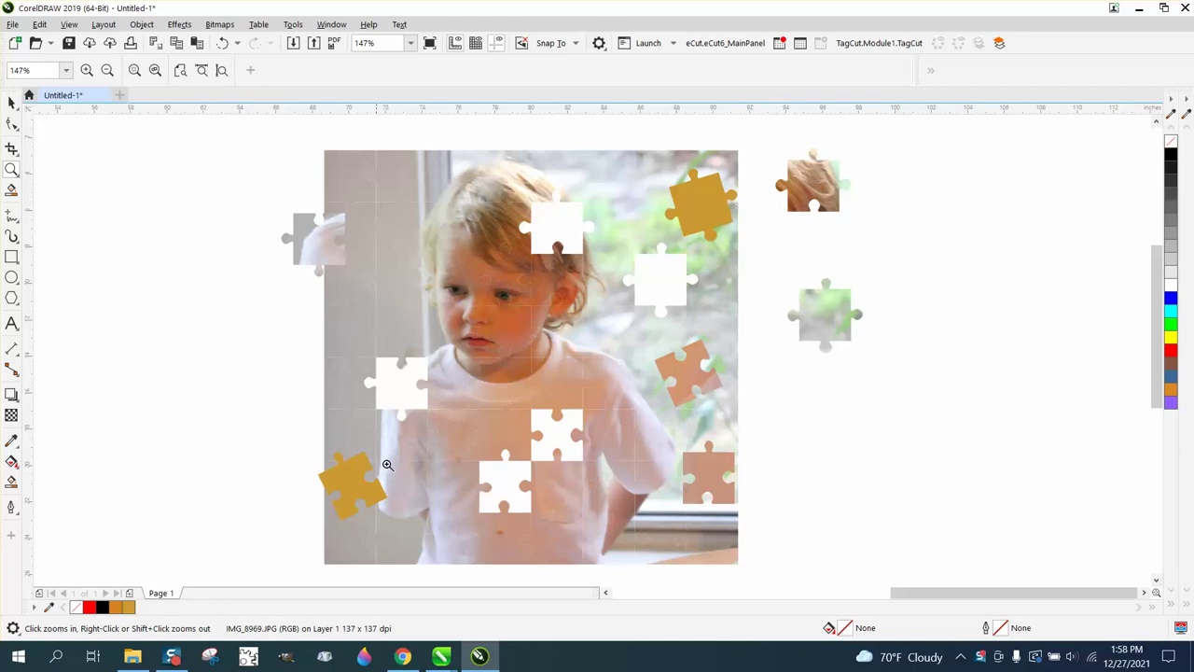
pyautogui.rightClick(550, 297)
pyautogui.rightClick(560, 299)
pyautogui.rightClick(624, 310)
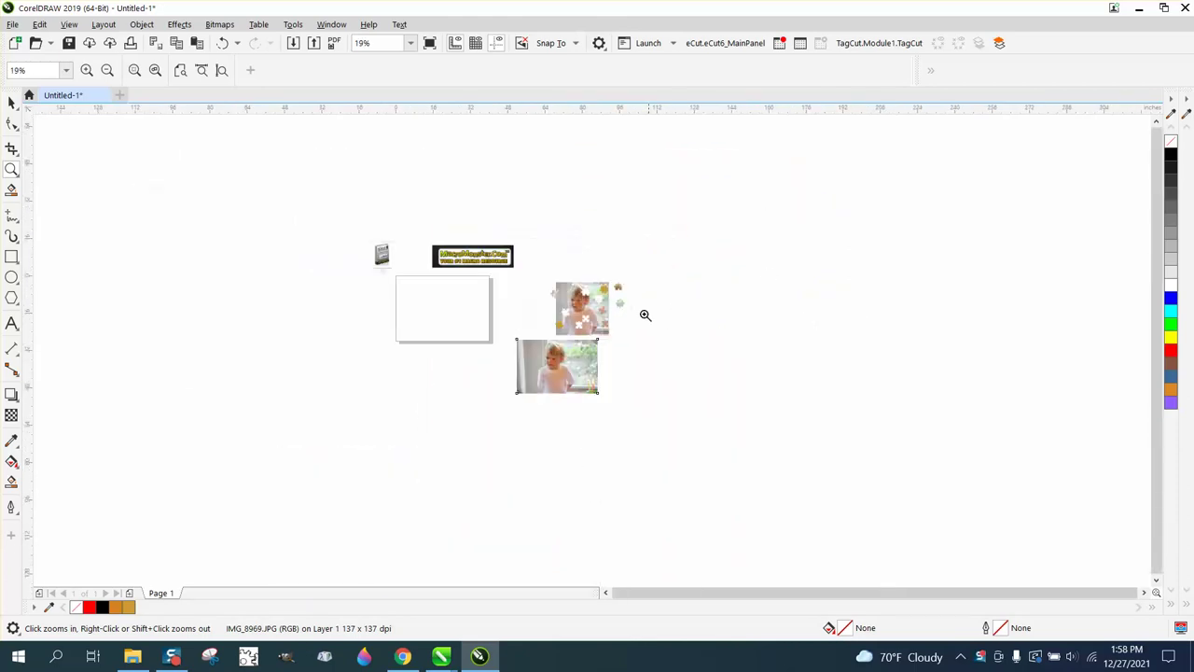
pyautogui.moveTo(594, 303); pyautogui.dragTo(595, 305)
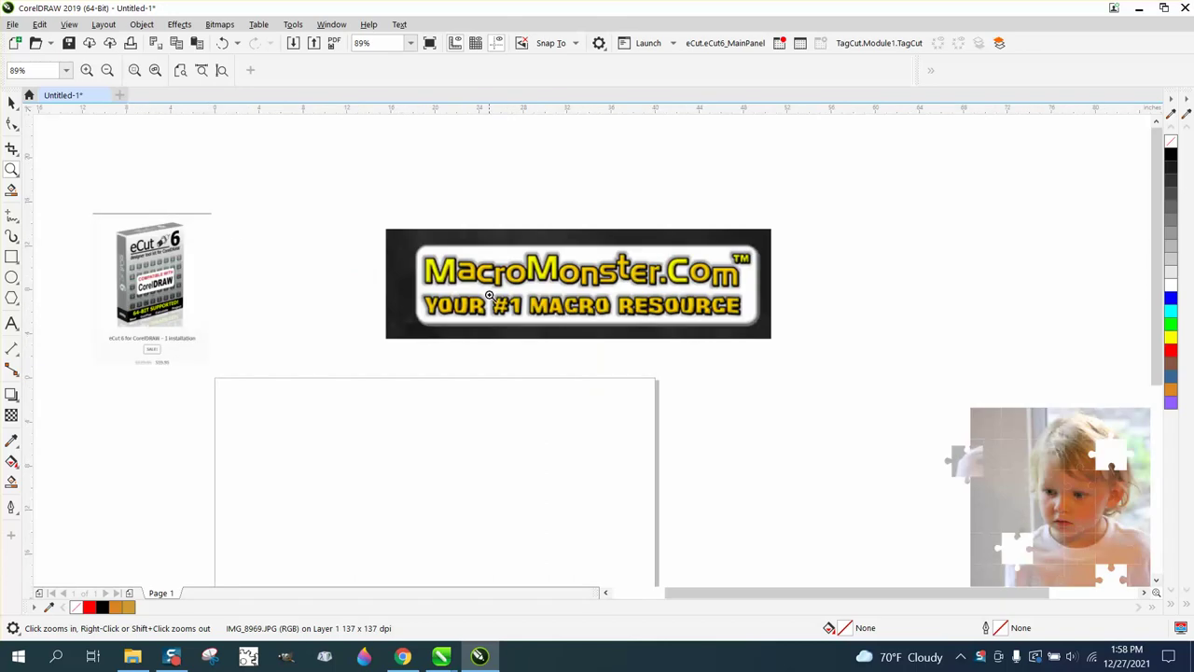
pyautogui.click(11, 102)
pyautogui.moveTo(471, 237); pyautogui.dragTo(365, 155)
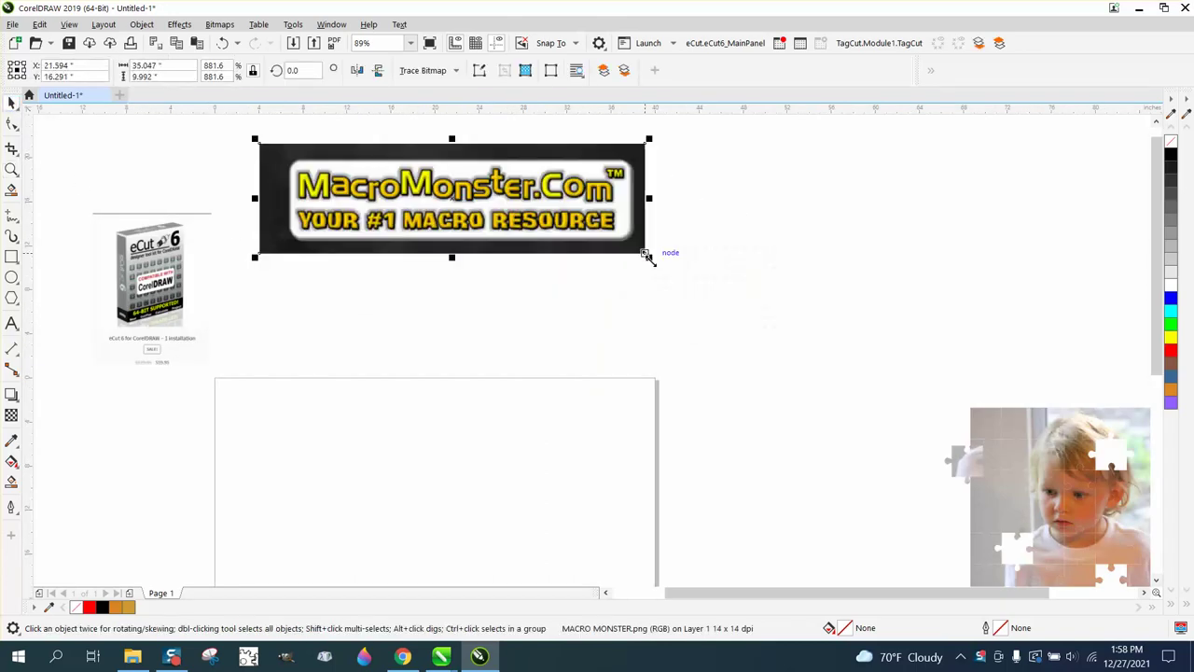
pyautogui.moveTo(646, 254); pyautogui.dragTo(839, 322)
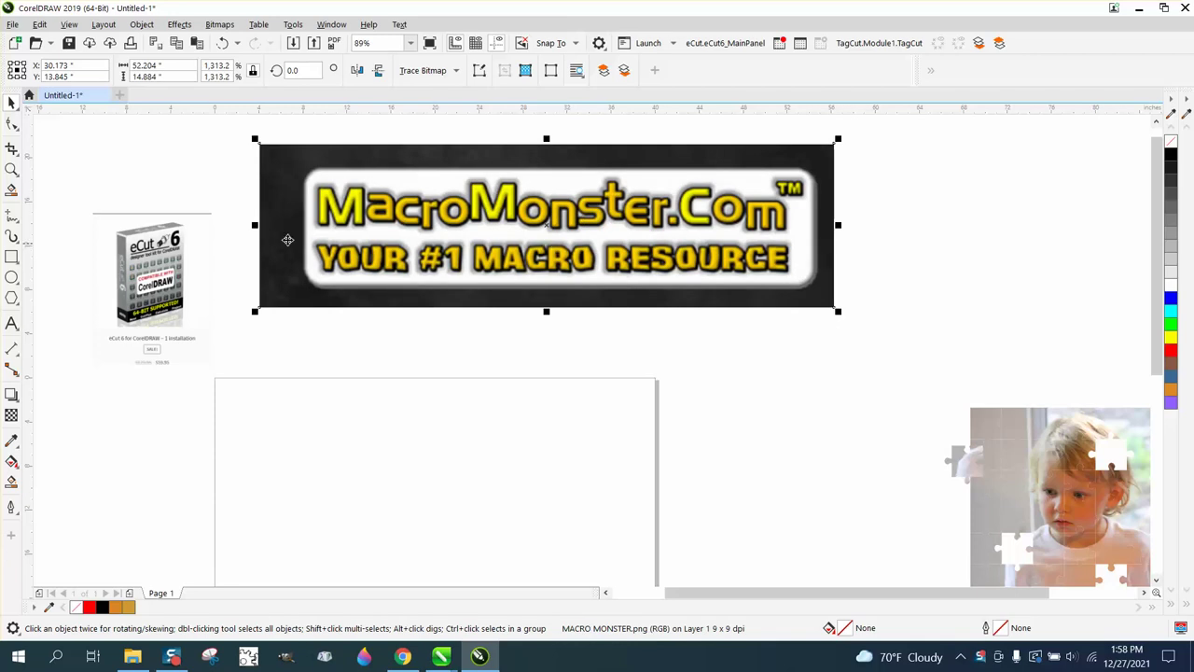
# Step: Enlarge the eCut 6 box image and place it beside the banner above the blank frame
pyautogui.click(206, 305)
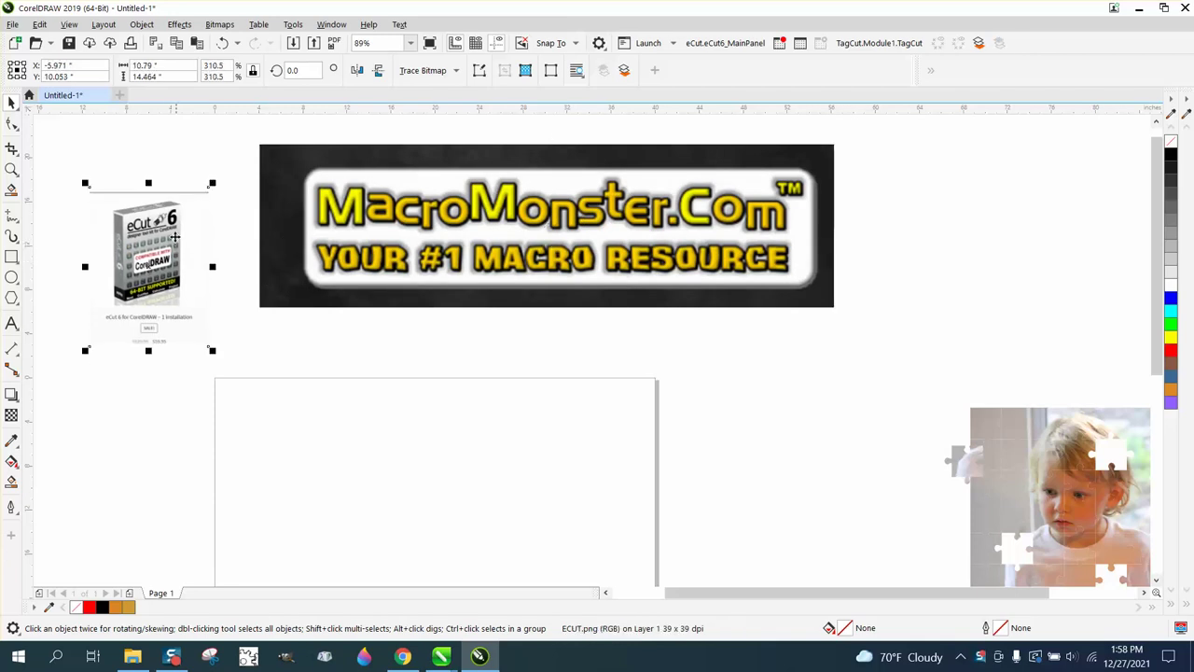
pyautogui.moveTo(205, 305); pyautogui.dragTo(182, 257)
pyautogui.moveTo(199, 326); pyautogui.dragTo(220, 364)
pyautogui.moveTo(177, 269); pyautogui.dragTo(213, 243)
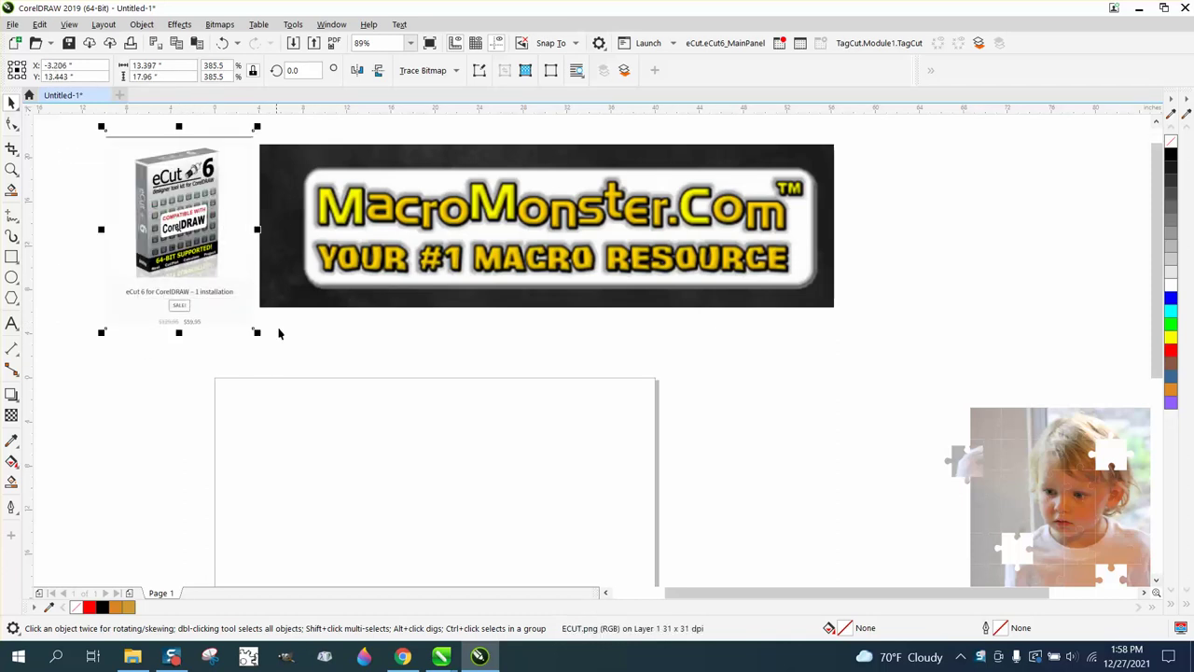
pyautogui.click(337, 343)
pyautogui.scroll(-2, 332, 340)
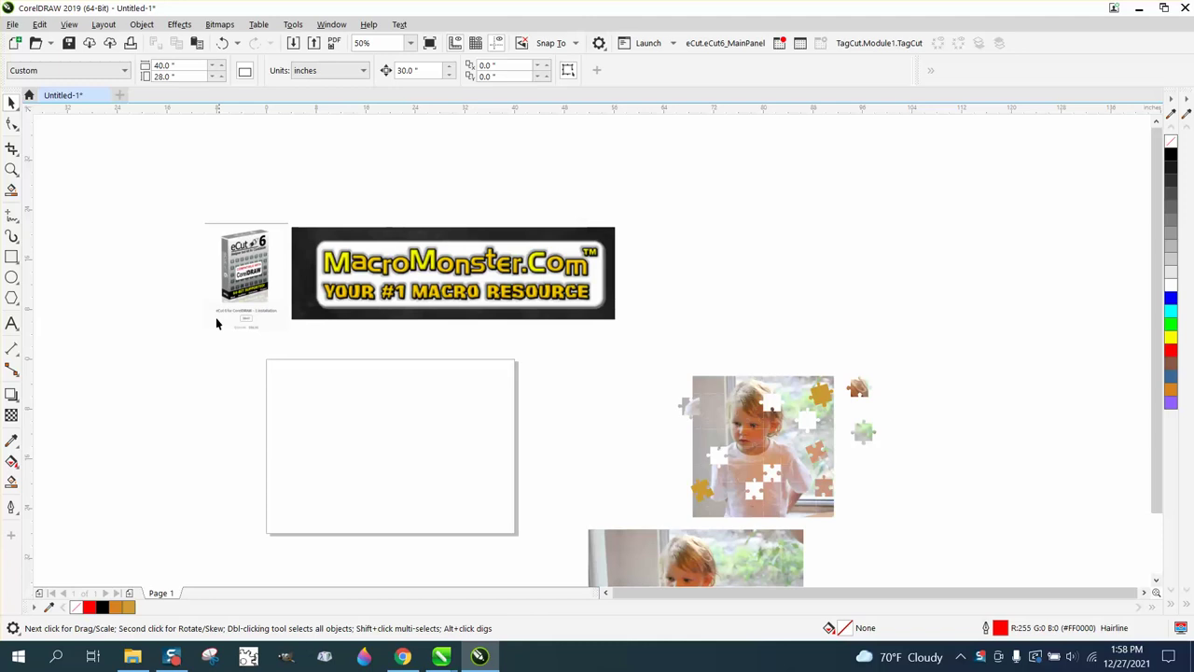
pyautogui.click(12, 169)
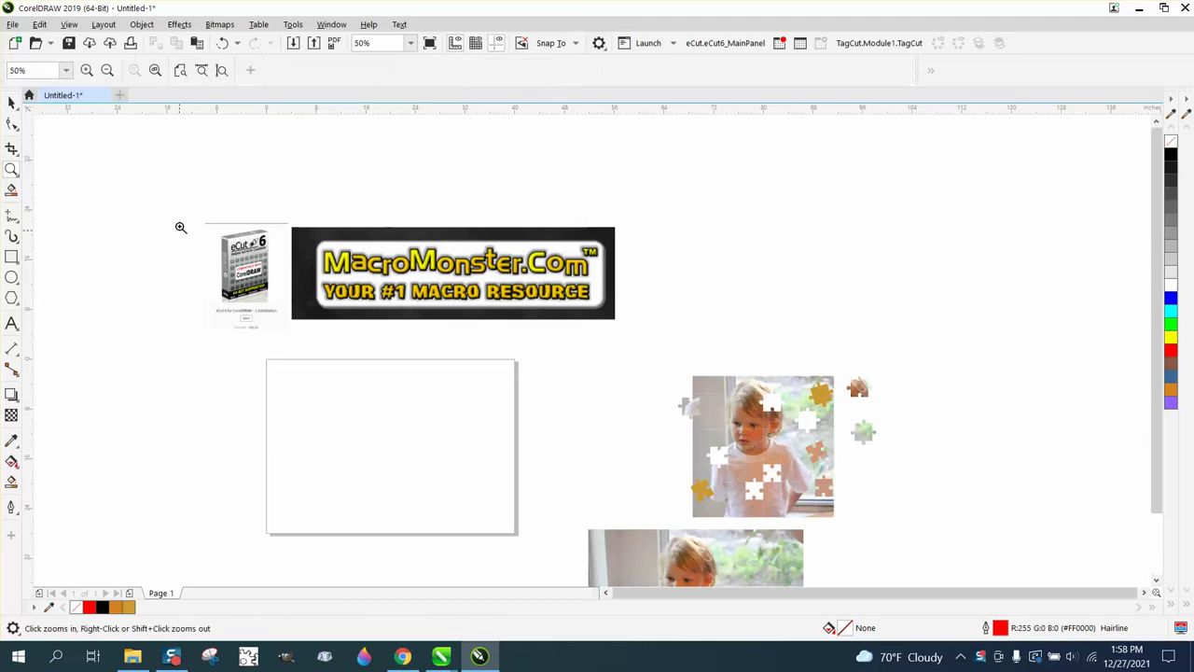
pyautogui.moveTo(181, 227); pyautogui.dragTo(586, 493)
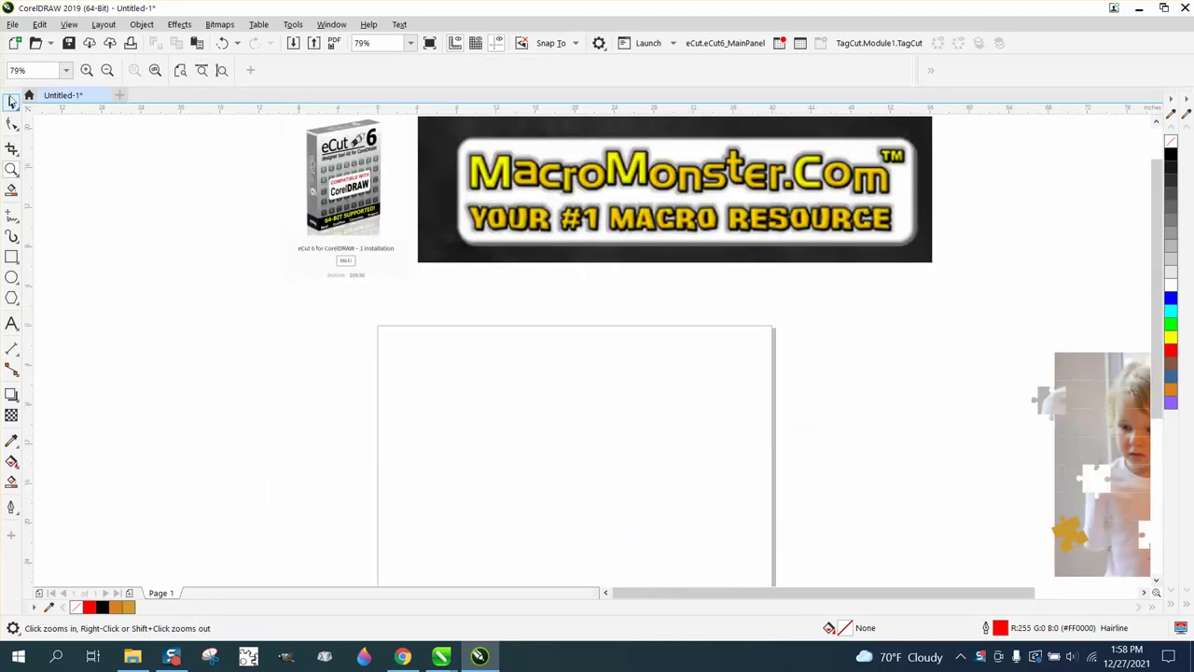
pyautogui.click(13, 103)
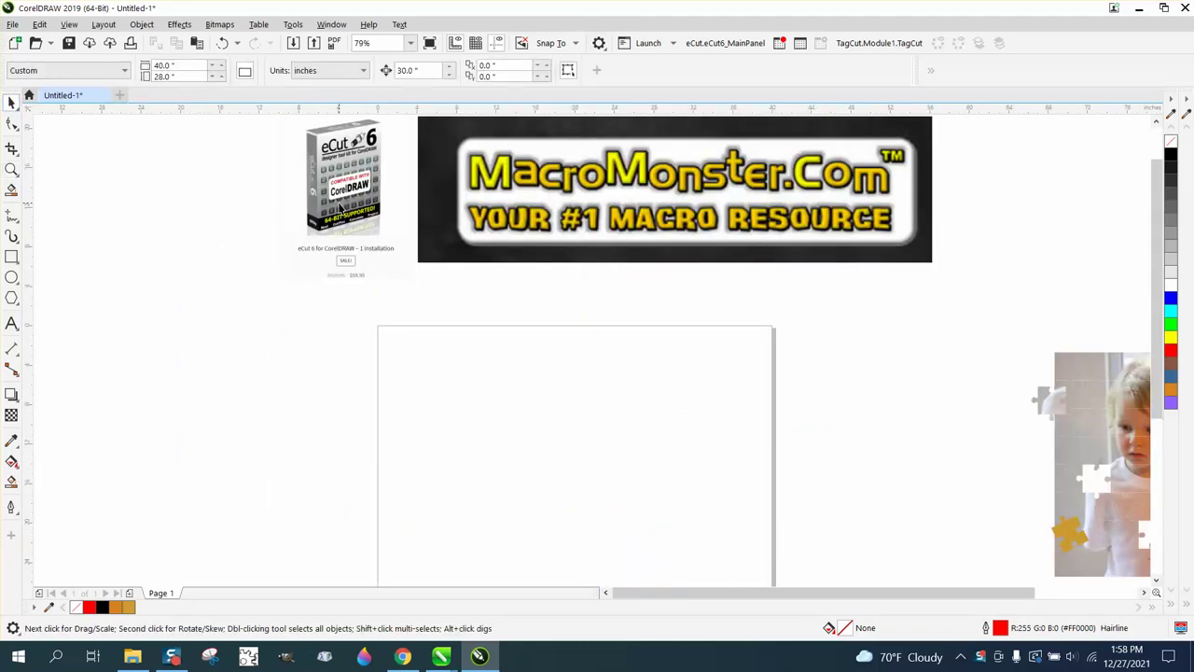
# Step: Set up an eCut 6 puzzle of 12 × 12 inches, 8 columns and 8 rows, with slightly raised wave
pyautogui.click(739, 49)
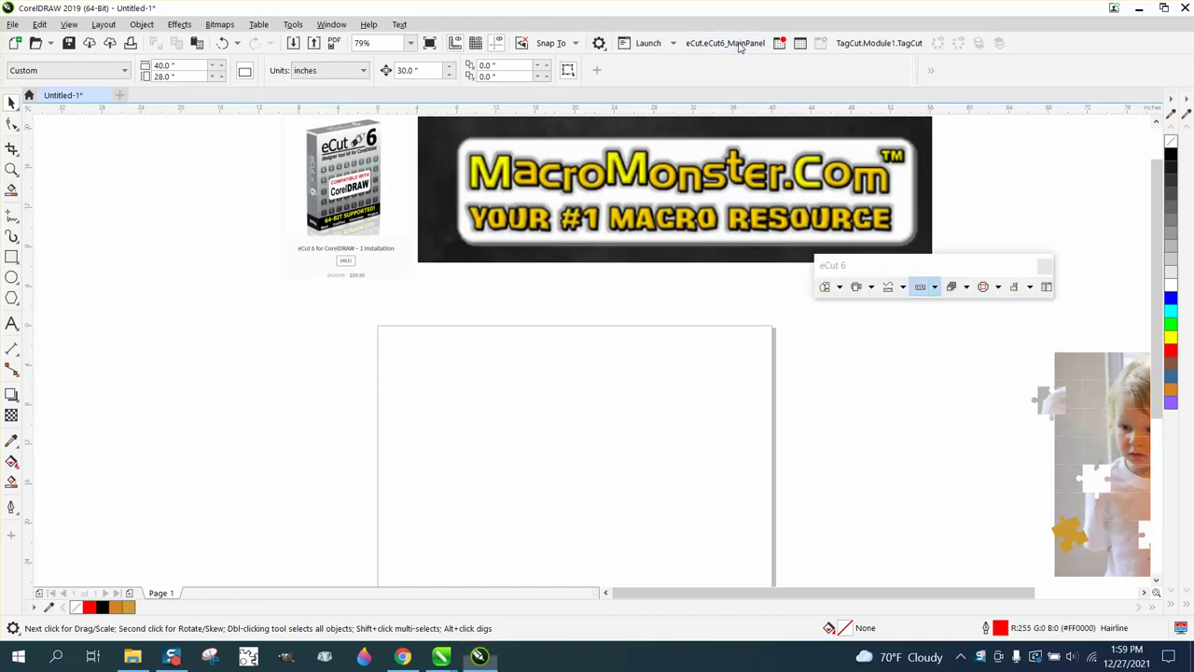
pyautogui.click(934, 288)
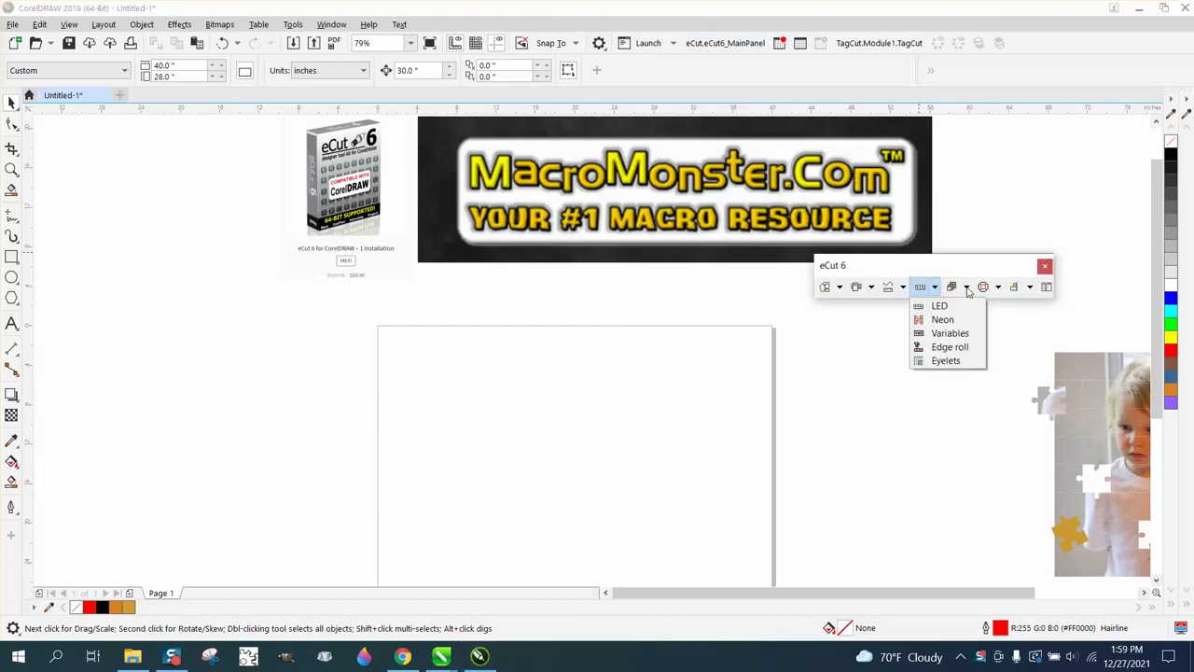
pyautogui.click(967, 287)
pyautogui.click(966, 288)
pyautogui.moveTo(977, 306)
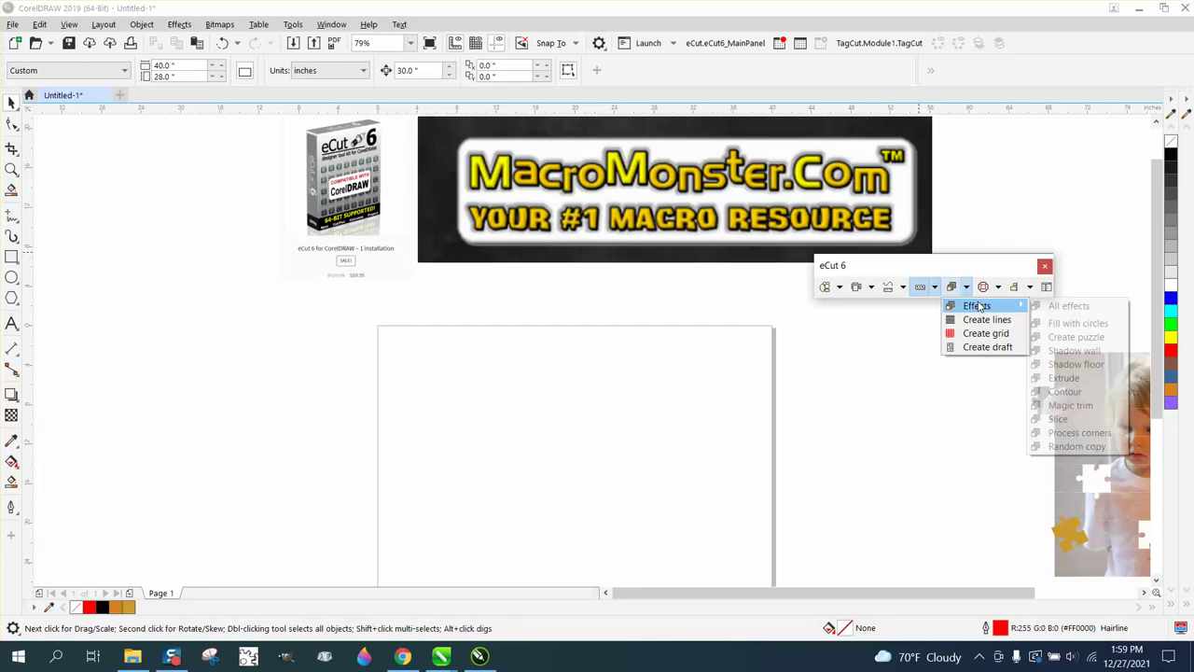
pyautogui.click(1073, 336)
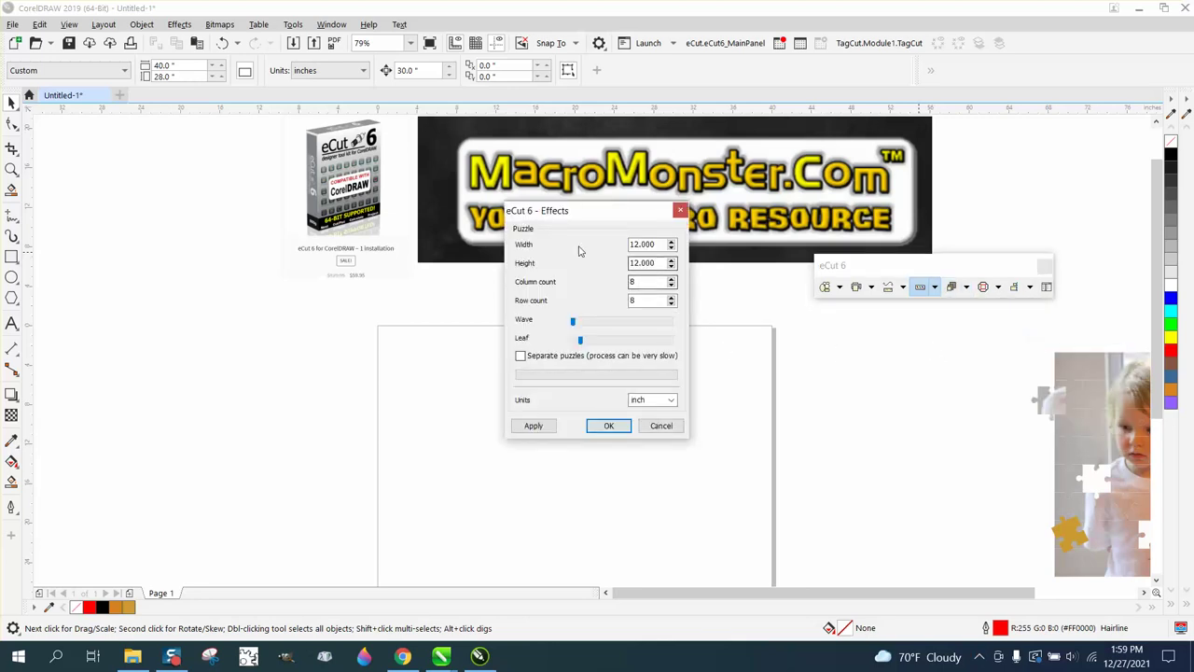
pyautogui.moveTo(611, 213); pyautogui.dragTo(613, 252)
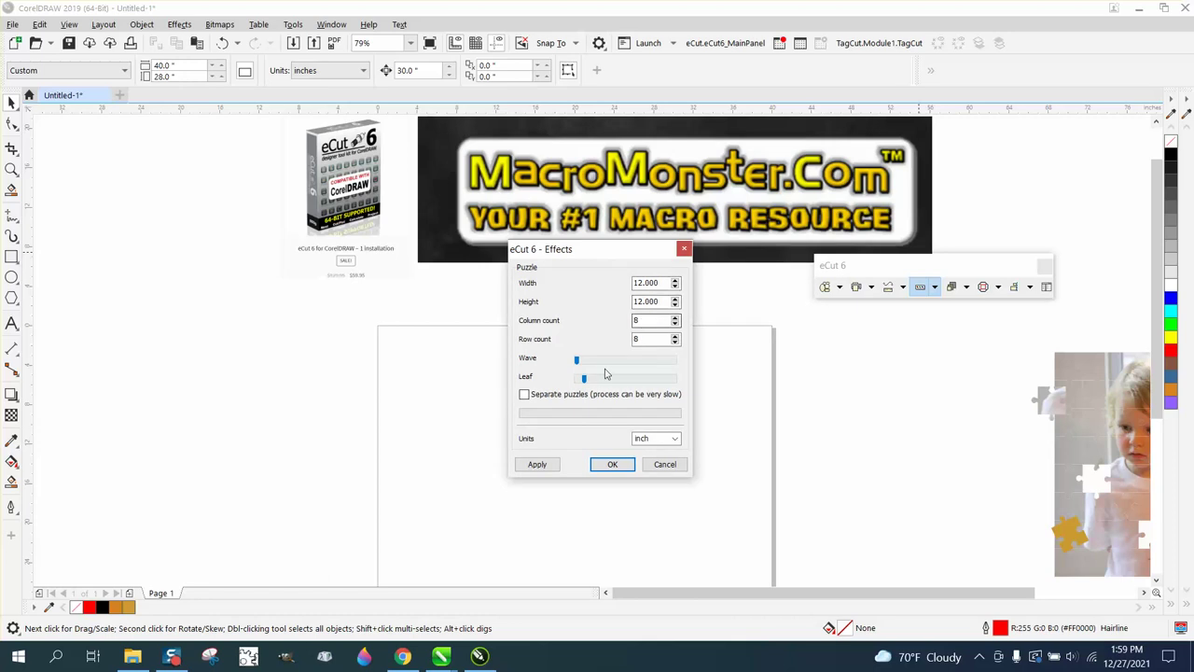
pyautogui.moveTo(577, 366); pyautogui.dragTo(578, 366)
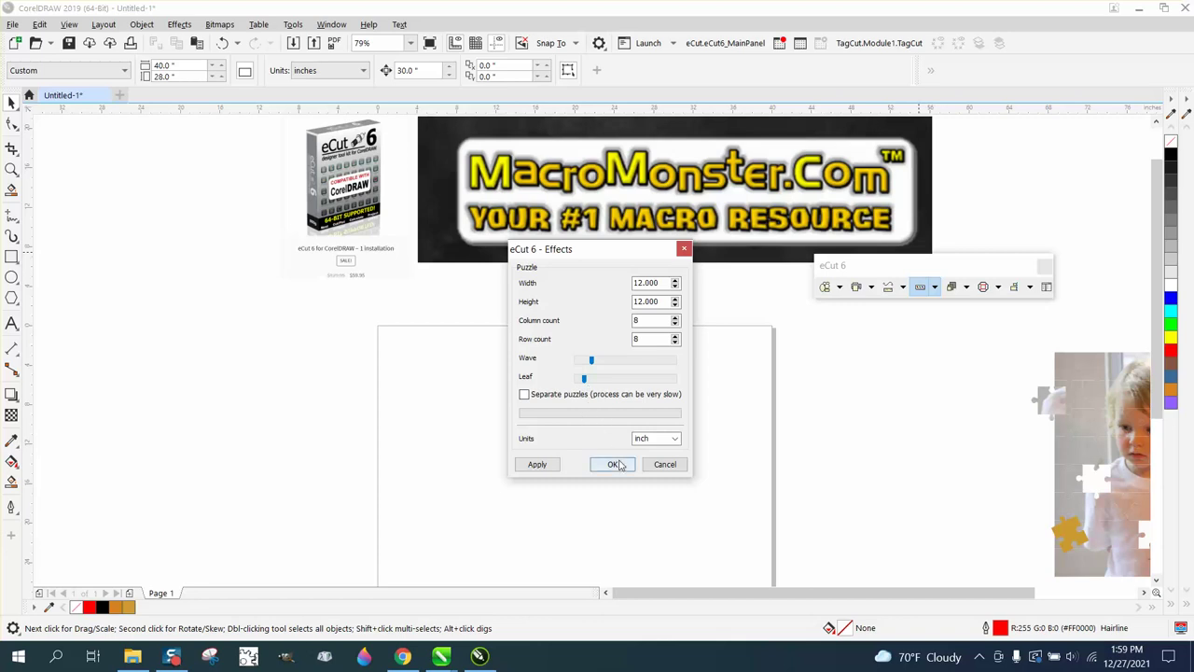
# Step: Generate the puzzle and move the grid into the blank white frame
pyautogui.click(613, 464)
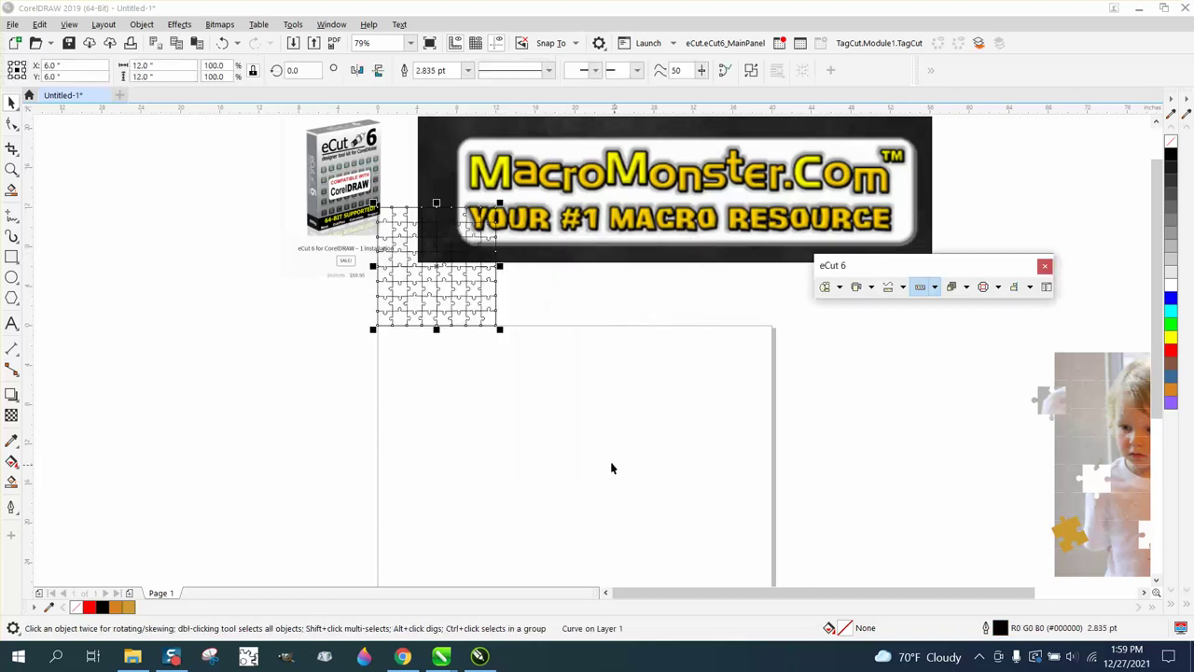
pyautogui.click(454, 374)
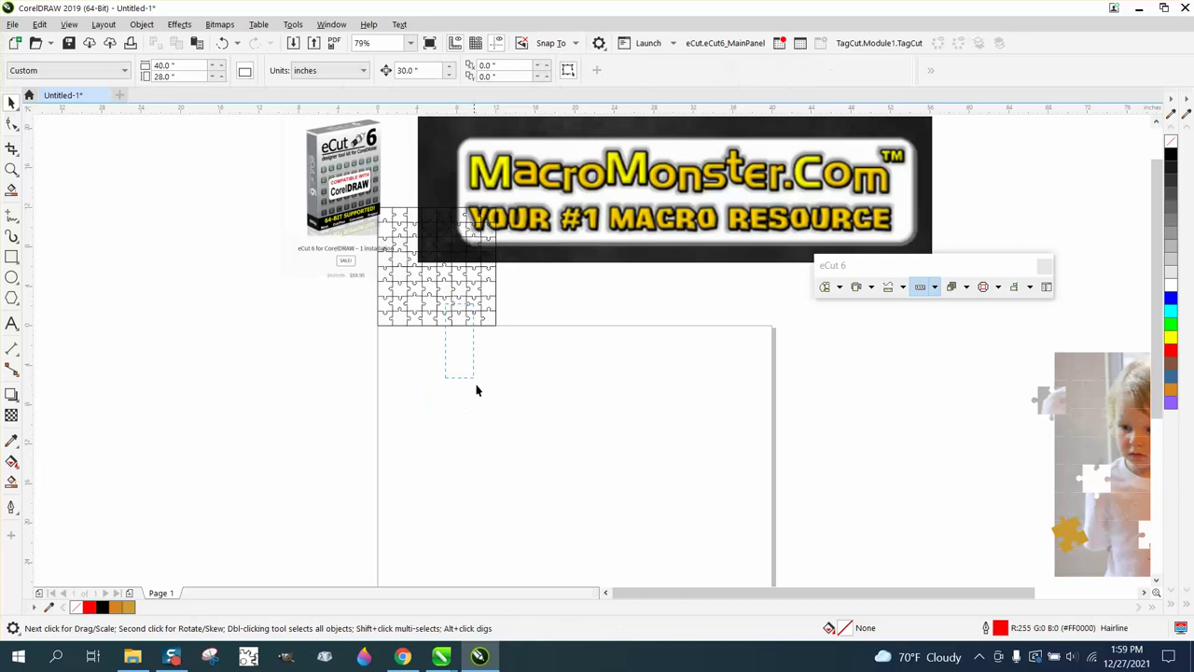
pyautogui.click(462, 300)
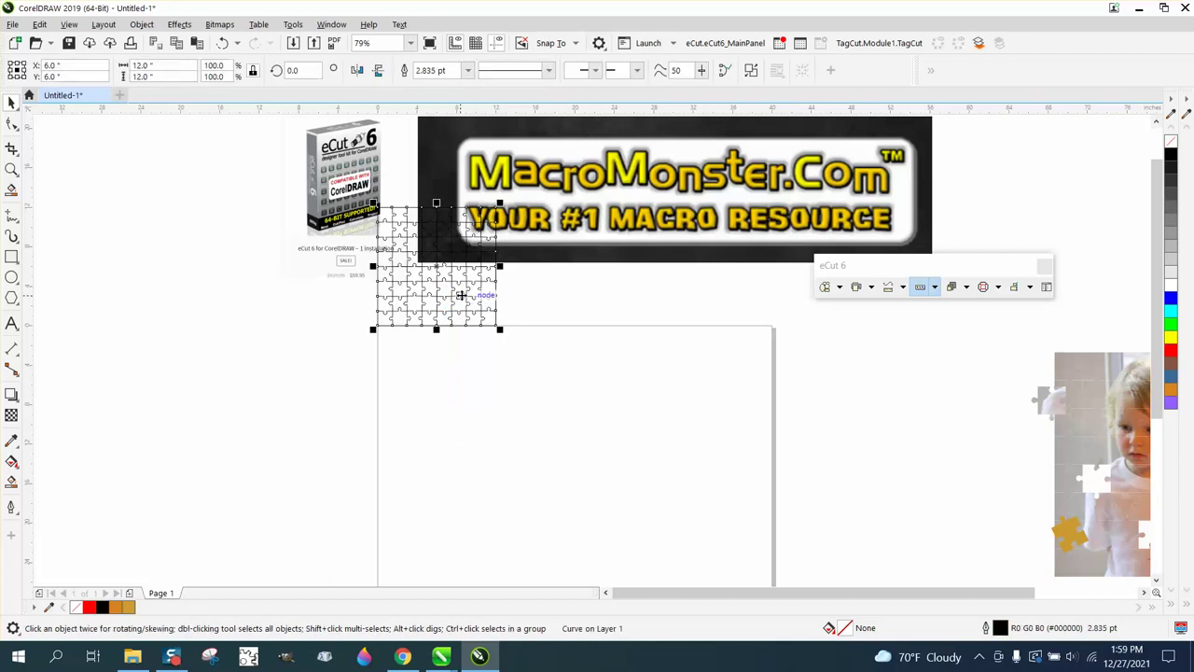
pyautogui.click(416, 280)
pyautogui.moveTo(464, 301); pyautogui.dragTo(540, 442)
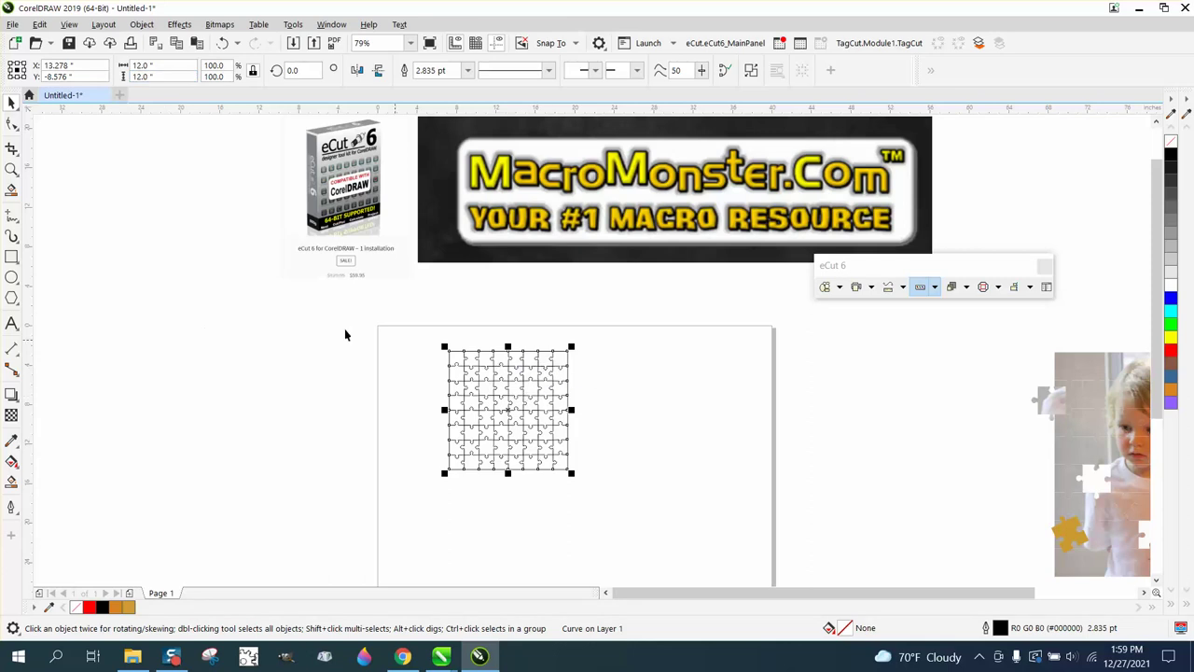
# Step: Zoom in closely to inspect the puzzle piece shapes, then reselect the grid
pyautogui.click(12, 169)
pyautogui.click(600, 451)
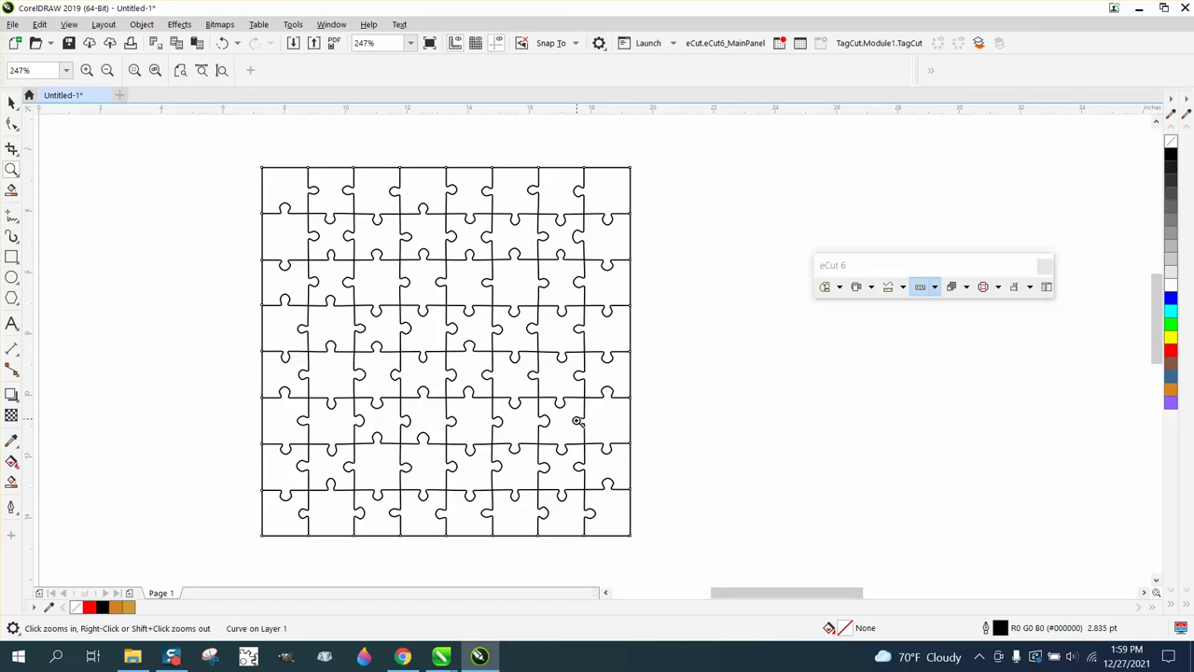
pyautogui.click(13, 101)
pyautogui.click(483, 272)
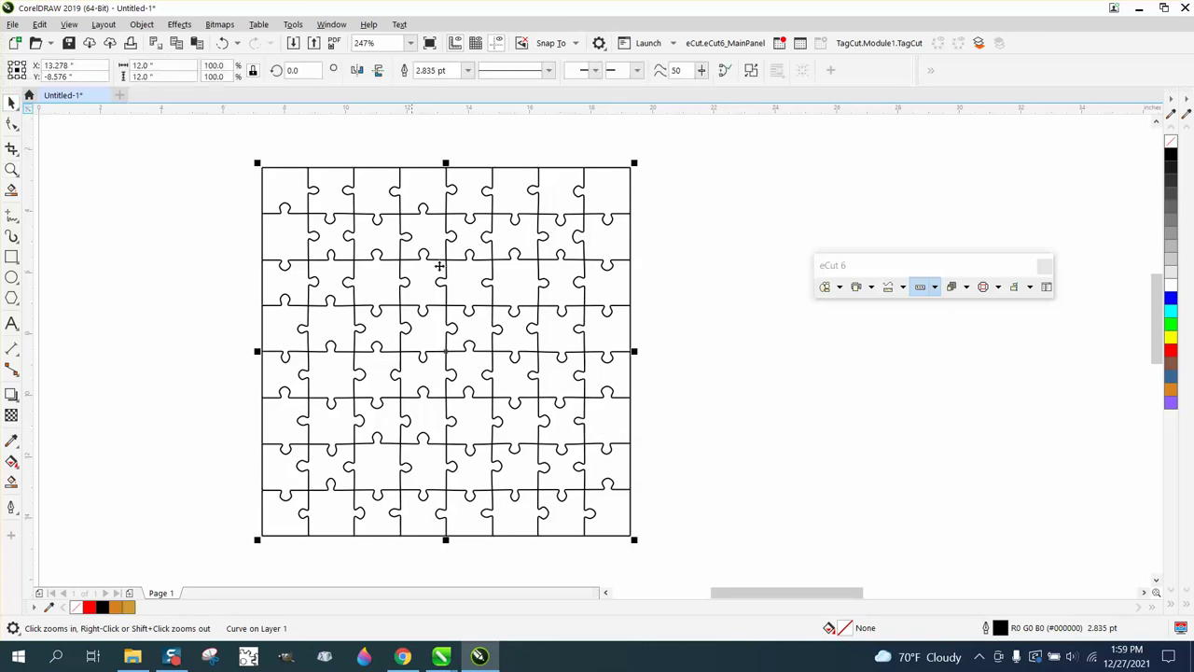
pyautogui.scroll(-2, 499, 270)
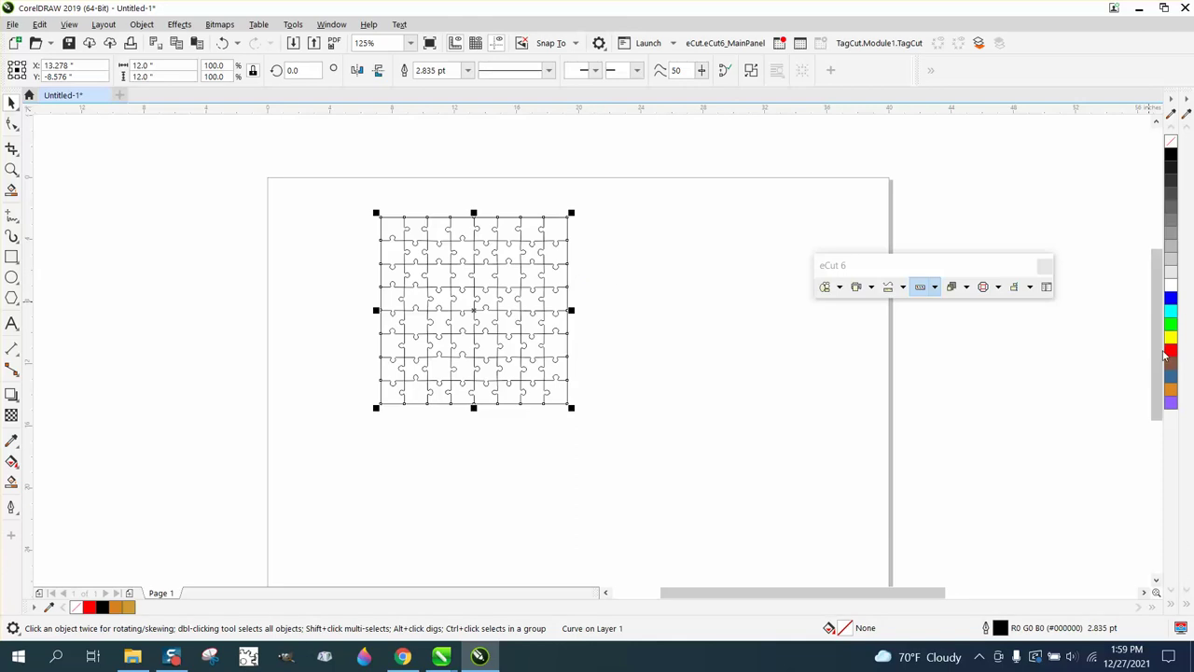
# Step: Give the puzzle grid a red hairline outline and shift it slightly right
pyautogui.rightClick(1170, 352)
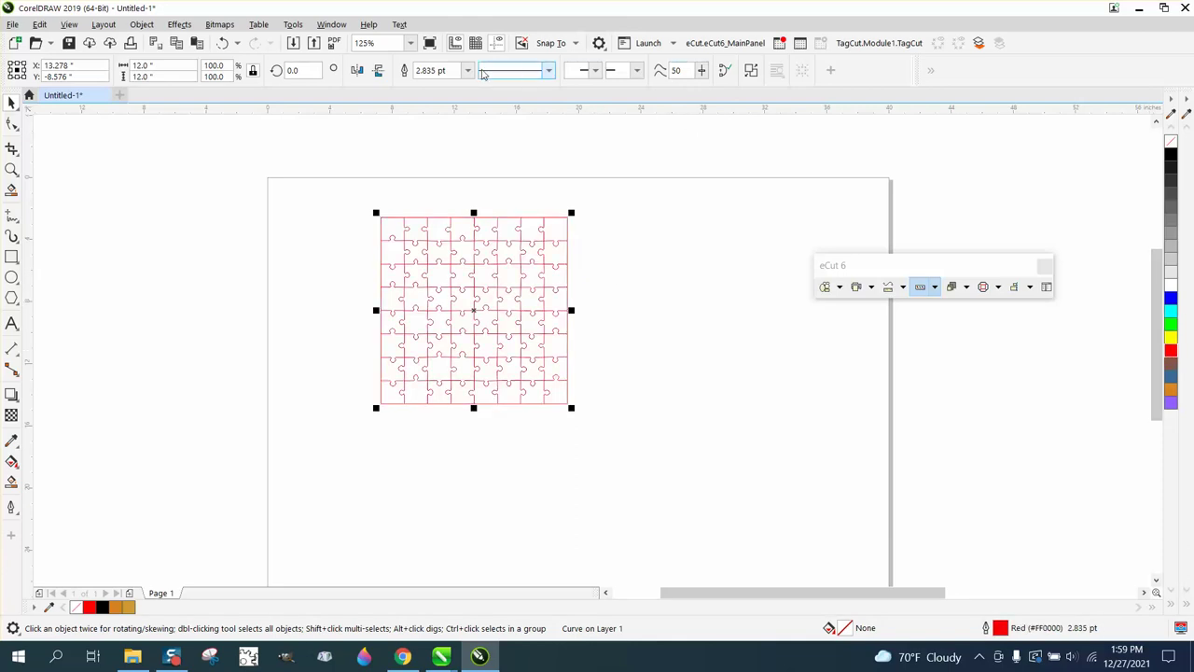
pyautogui.click(467, 70)
pyautogui.click(435, 98)
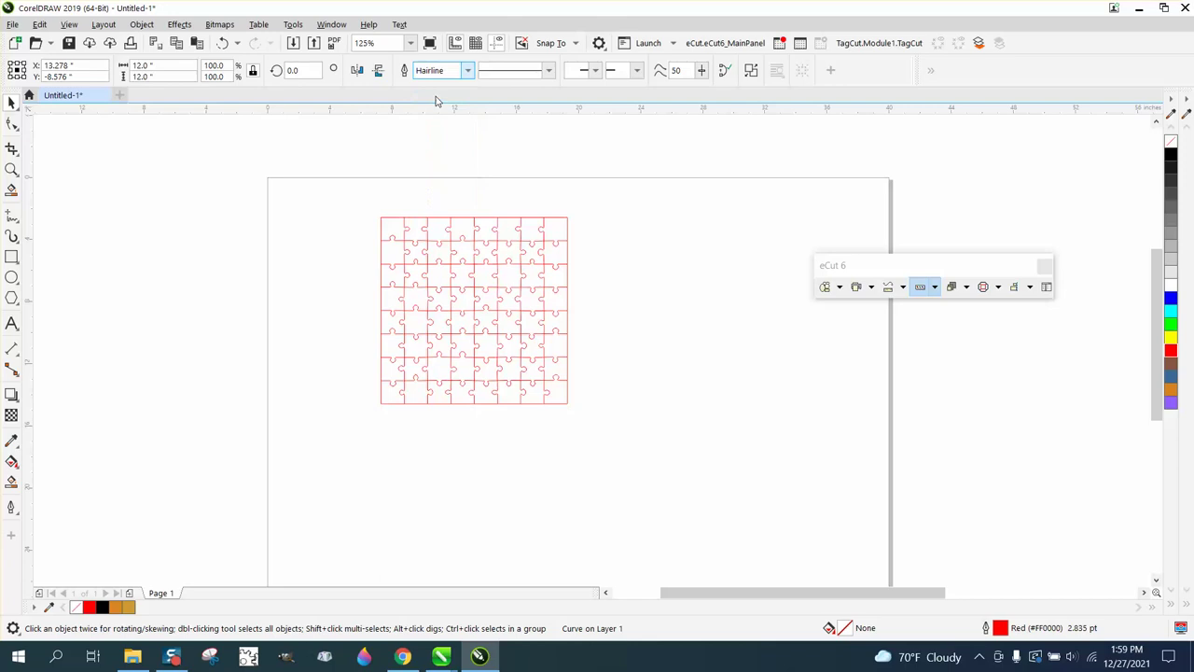
pyautogui.click(573, 230)
pyautogui.moveTo(566, 230); pyautogui.dragTo(609, 234)
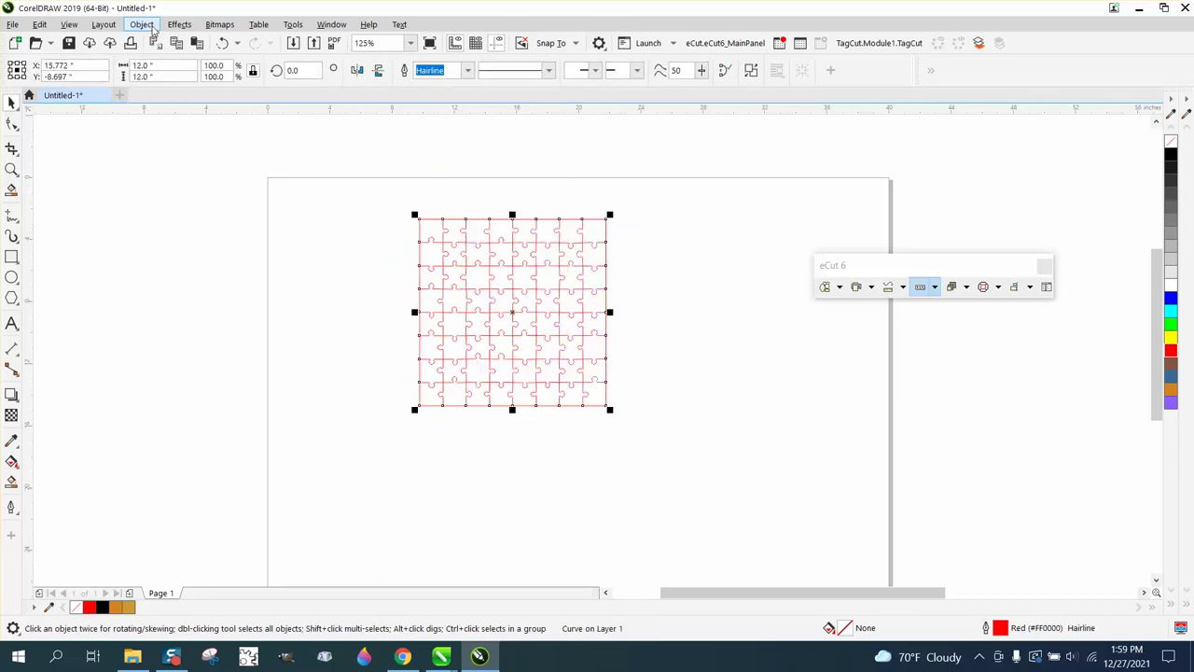
# Step: Break the grid apart, test-pull two lines out, then undo back to one whole grid
pyautogui.click(142, 24)
pyautogui.moveTo(207, 279)
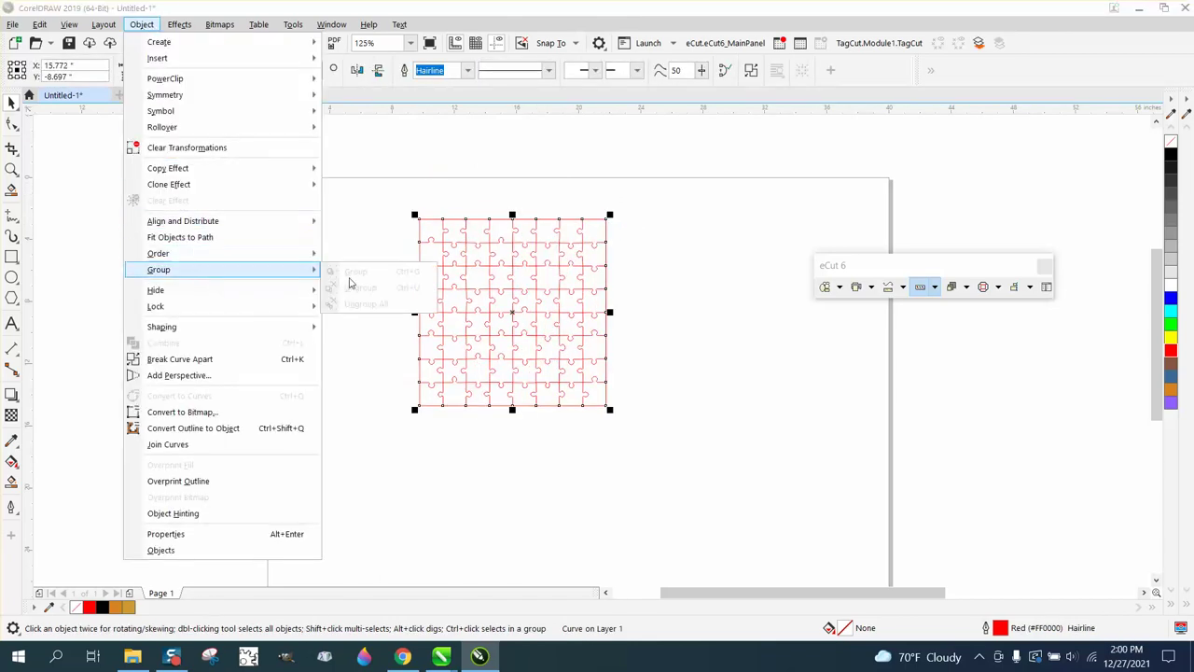
pyautogui.click(221, 360)
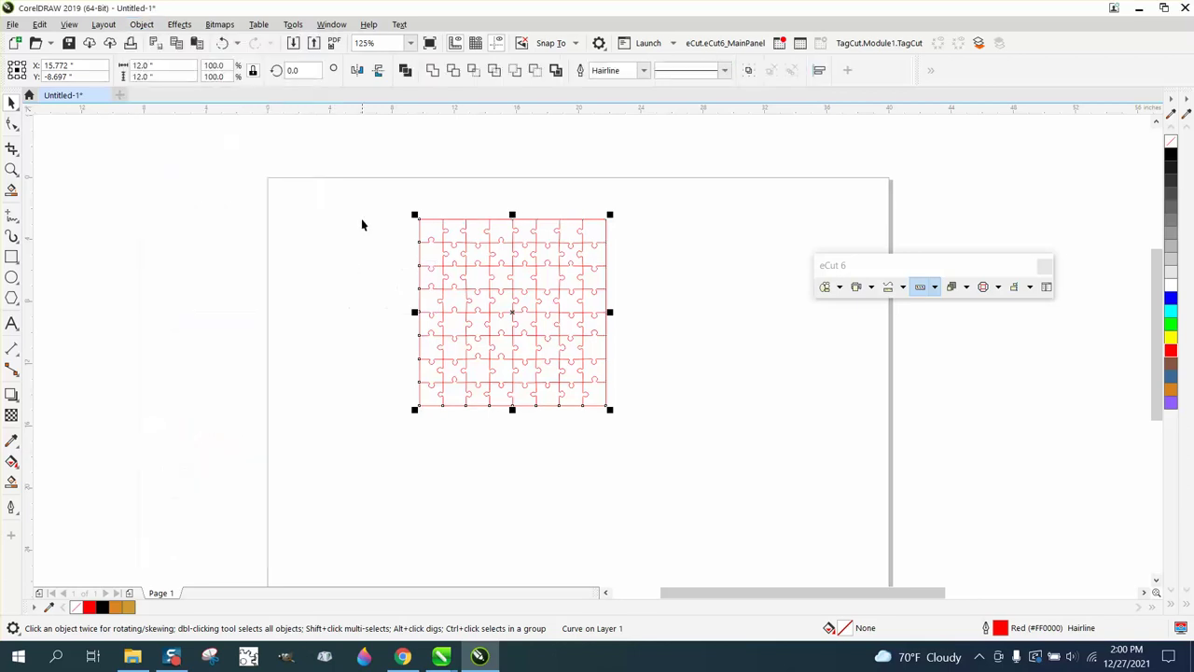
pyautogui.click(418, 231)
pyautogui.moveTo(416, 232); pyautogui.dragTo(355, 235)
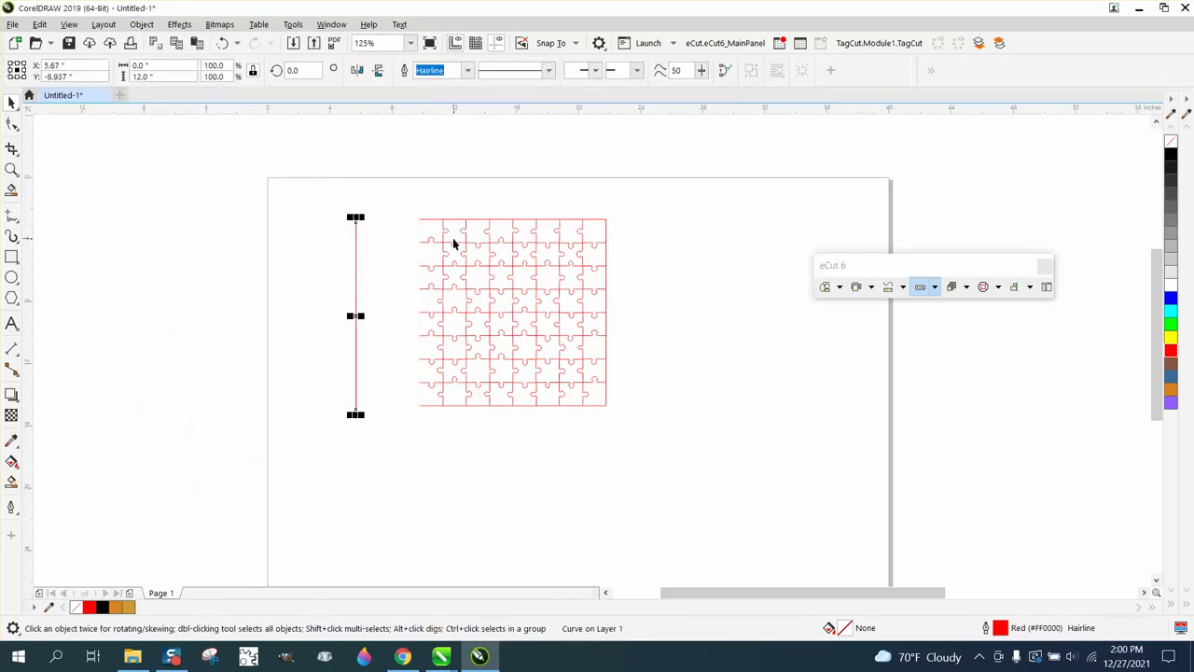
pyautogui.moveTo(444, 236); pyautogui.dragTo(390, 239)
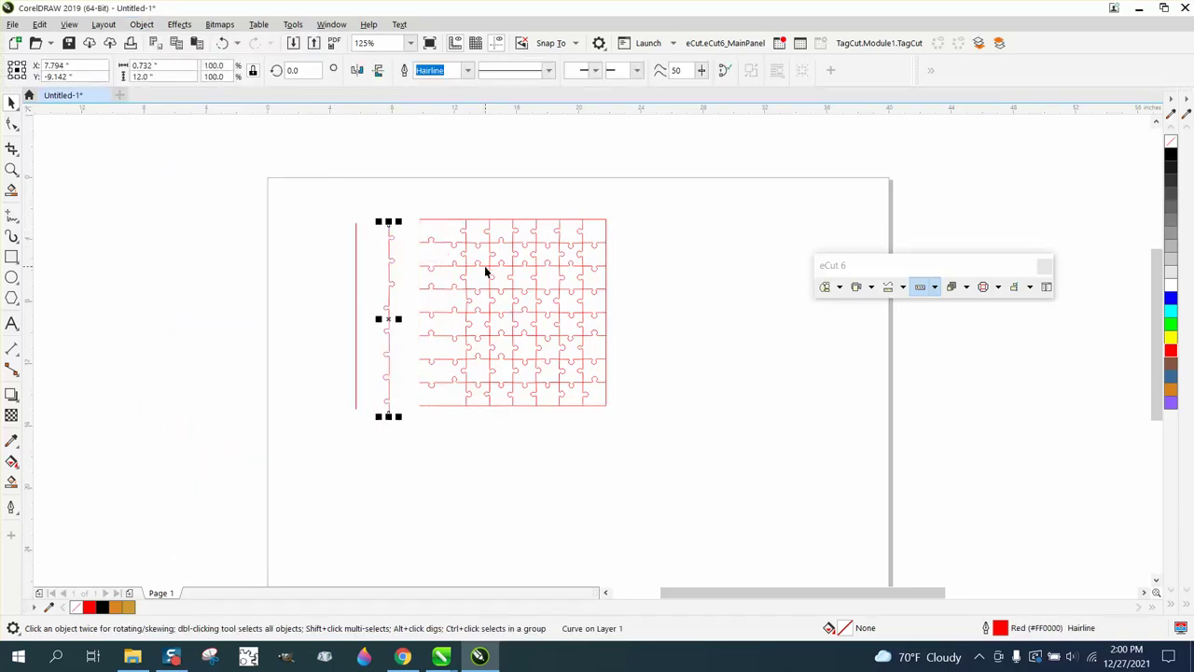
pyautogui.click(222, 43)
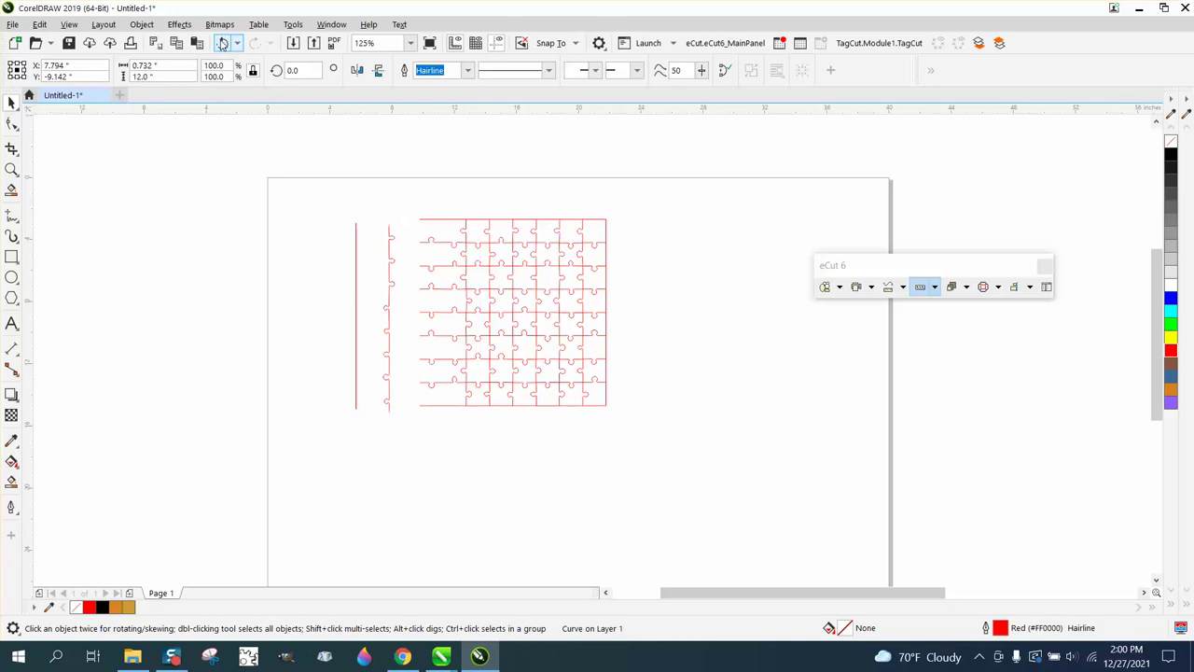
pyautogui.click(222, 43)
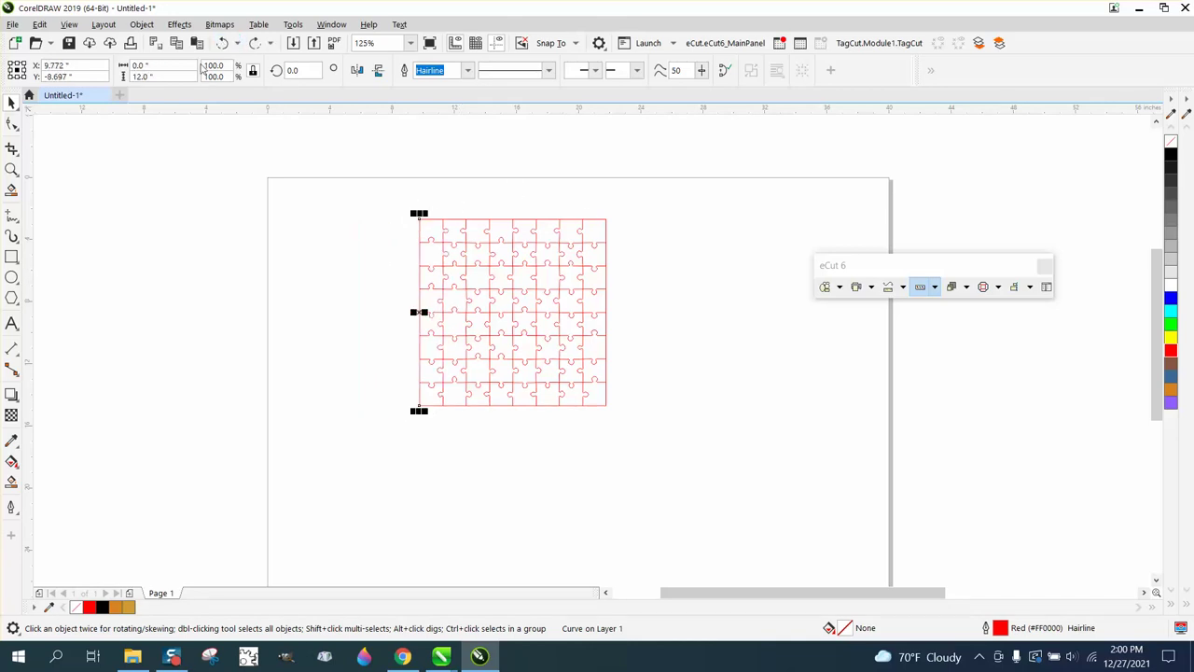
pyautogui.click(222, 43)
# Step: Set the nudge distance to 14 inches
pyautogui.press('F3')
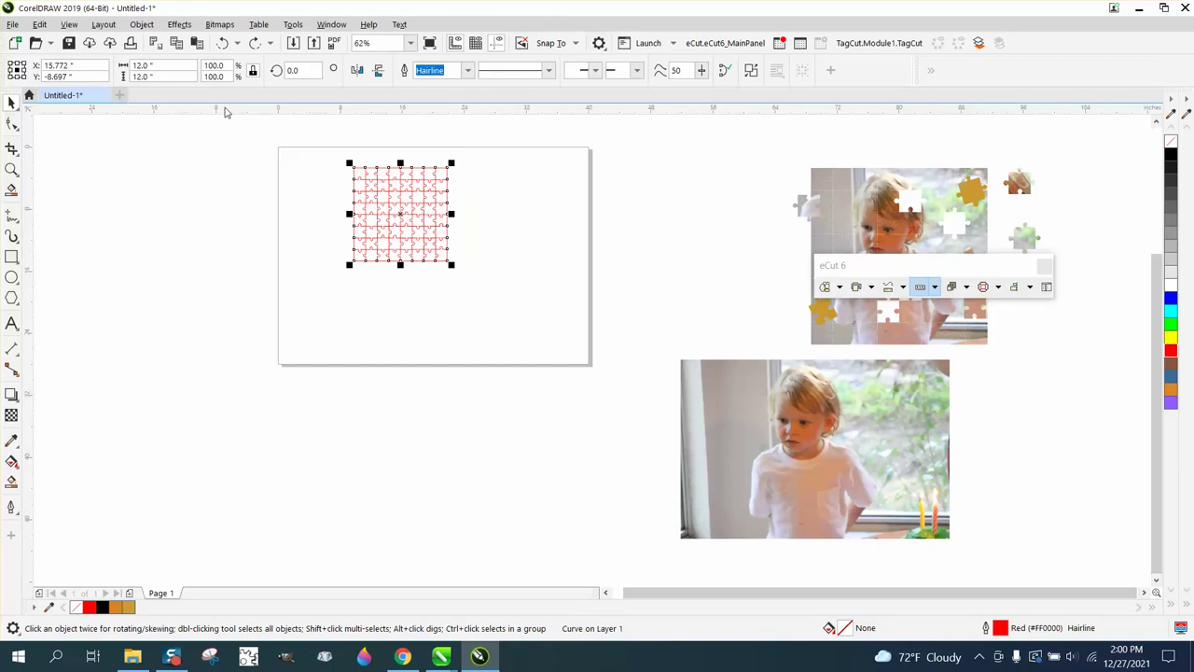
pyautogui.click(454, 128)
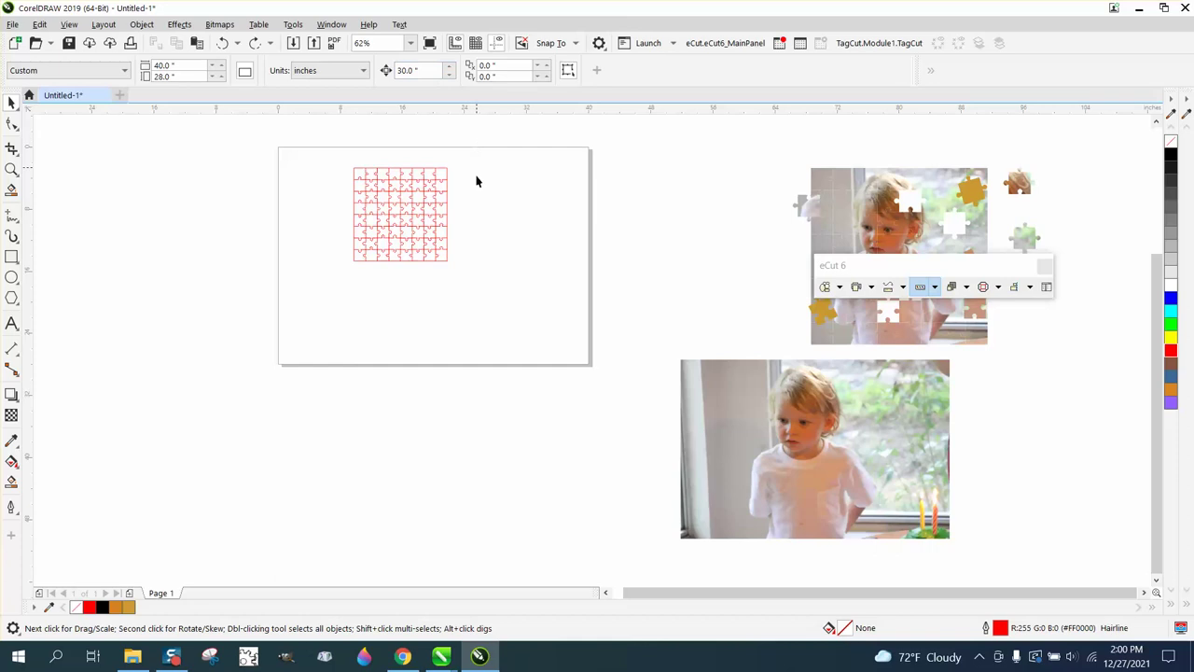
pyautogui.click(417, 70)
pyautogui.write('14')
# Step: Zoom in on the puzzle grid, close the eCut 6 panel, and switch to Smart Fill
pyautogui.click(12, 168)
pyautogui.moveTo(303, 166); pyautogui.dragTo(568, 296)
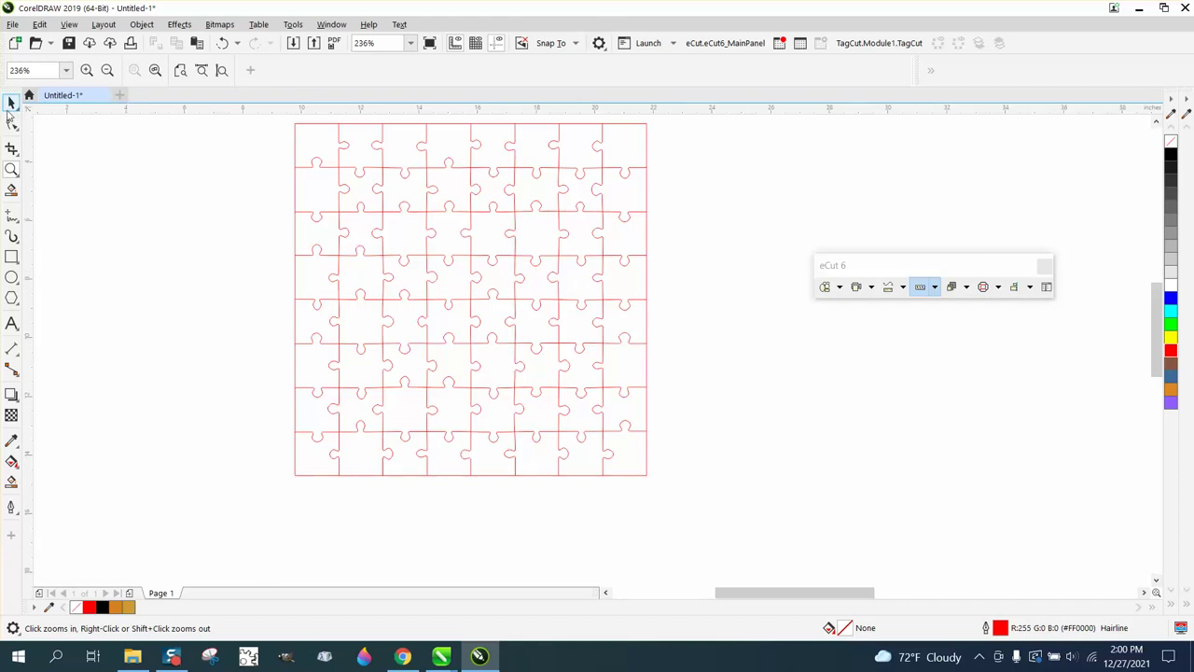
pyautogui.click(1044, 266)
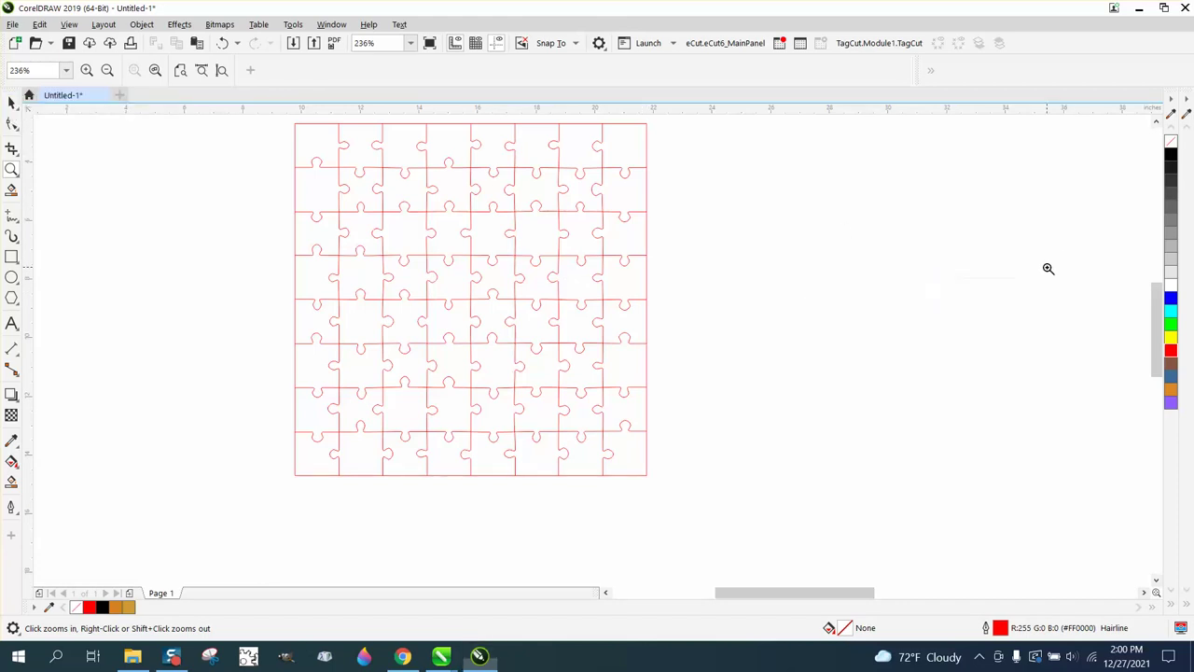
pyautogui.click(11, 482)
# Step: Choose black fill and fill all eight top-row puzzle pieces
pyautogui.click(172, 71)
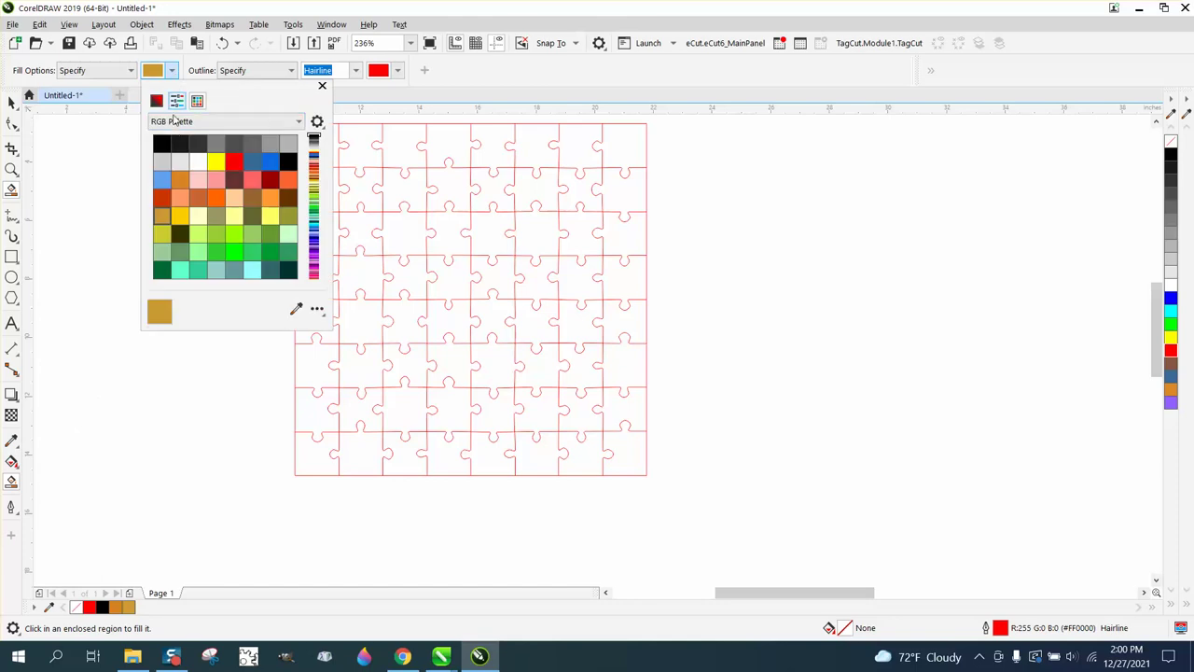
pyautogui.click(164, 144)
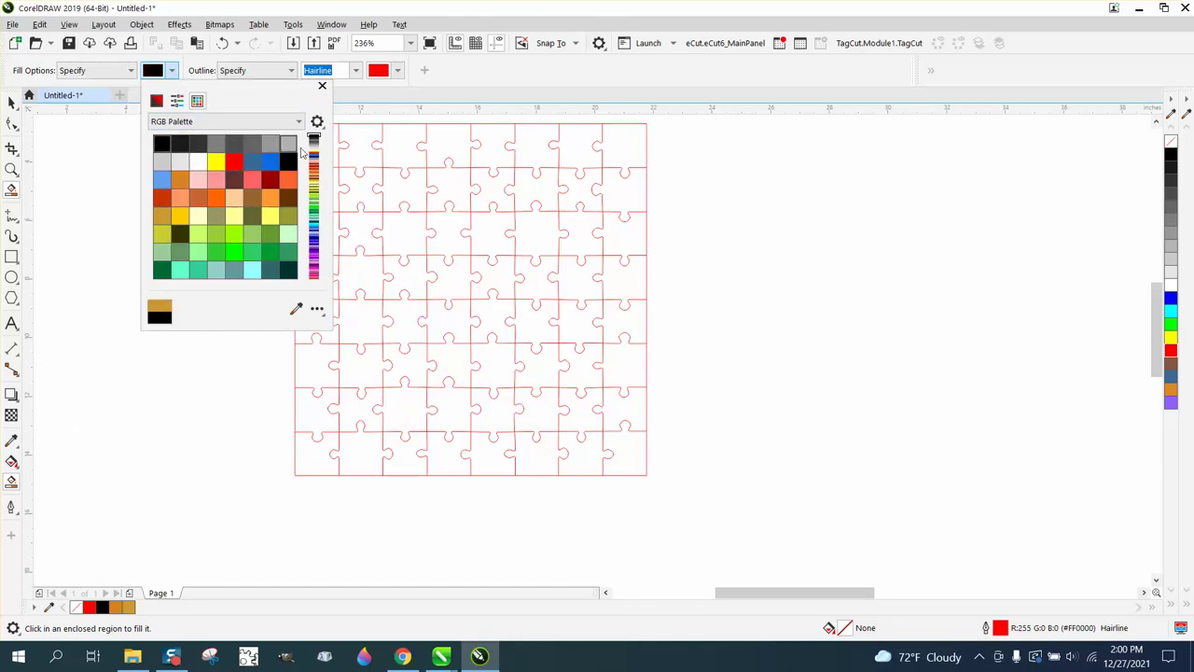
pyautogui.click(325, 147)
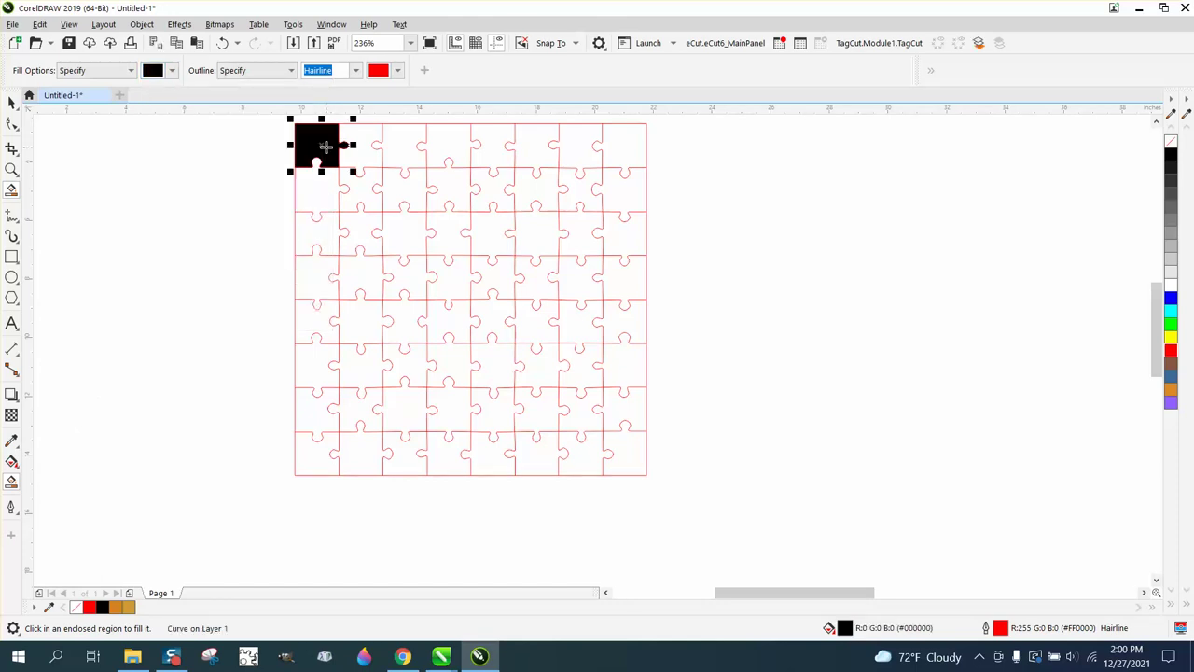
pyautogui.click(358, 147)
pyautogui.click(408, 143)
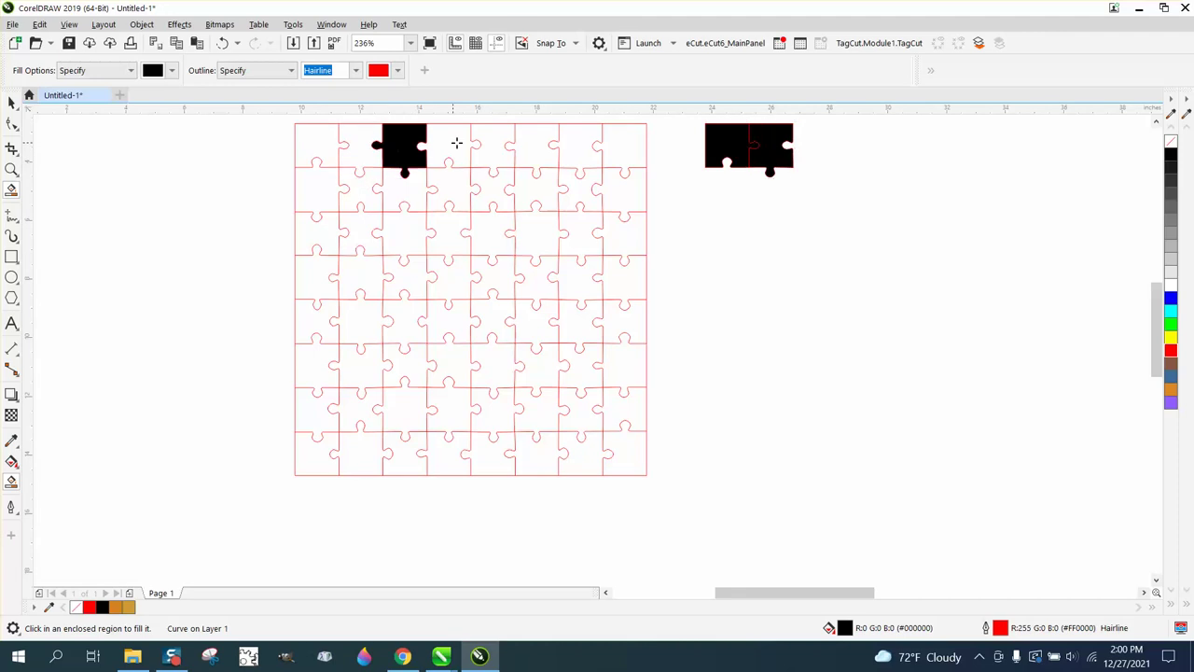
pyautogui.click(456, 143)
pyautogui.click(493, 141)
pyautogui.click(546, 140)
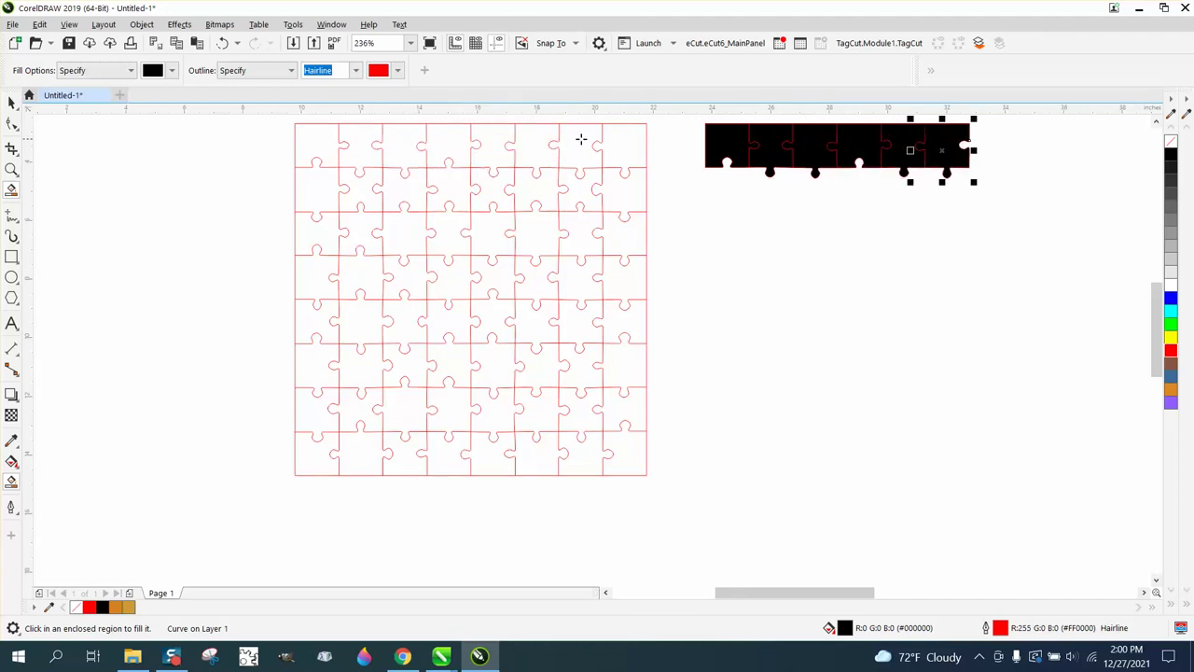
pyautogui.click(580, 140)
pyautogui.click(616, 141)
pyautogui.click(624, 173)
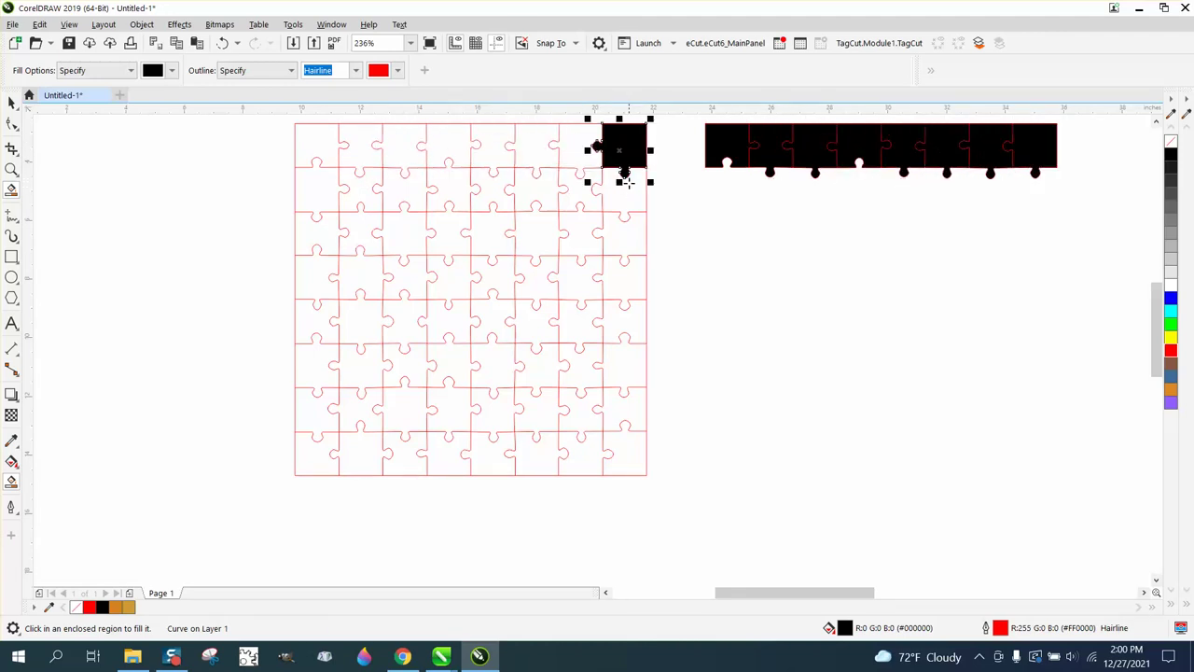
pyautogui.click(223, 44)
# Step: Fill all eight second-row puzzle pieces black
pyautogui.click(617, 181)
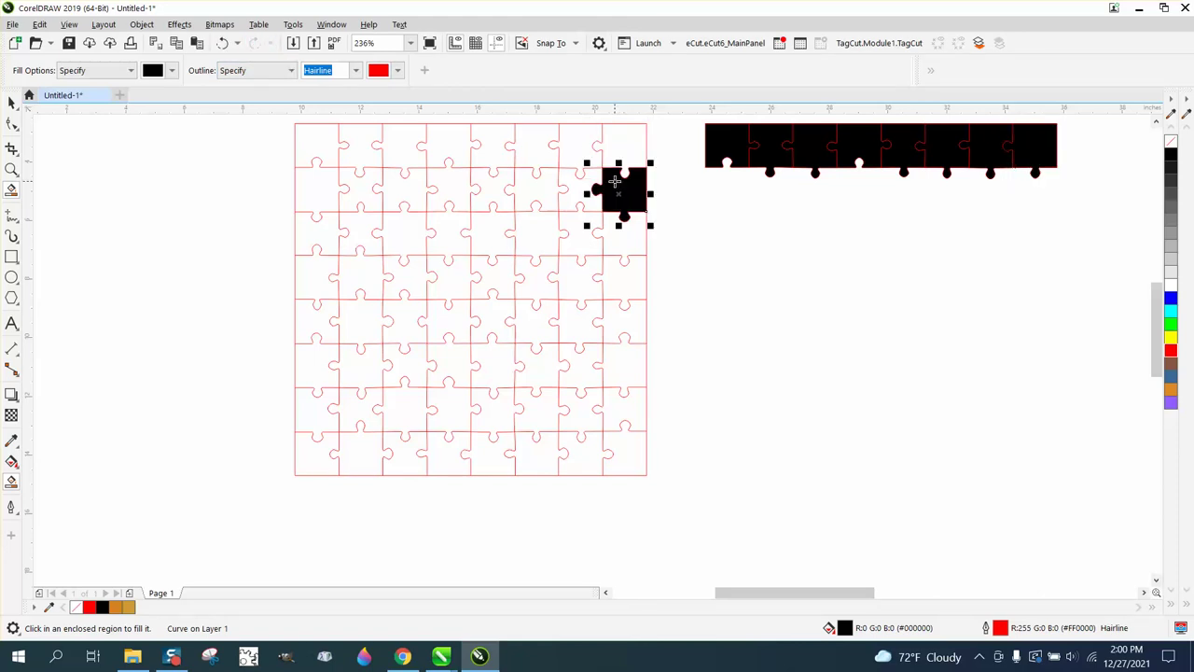
pyautogui.click(578, 189)
pyautogui.click(539, 190)
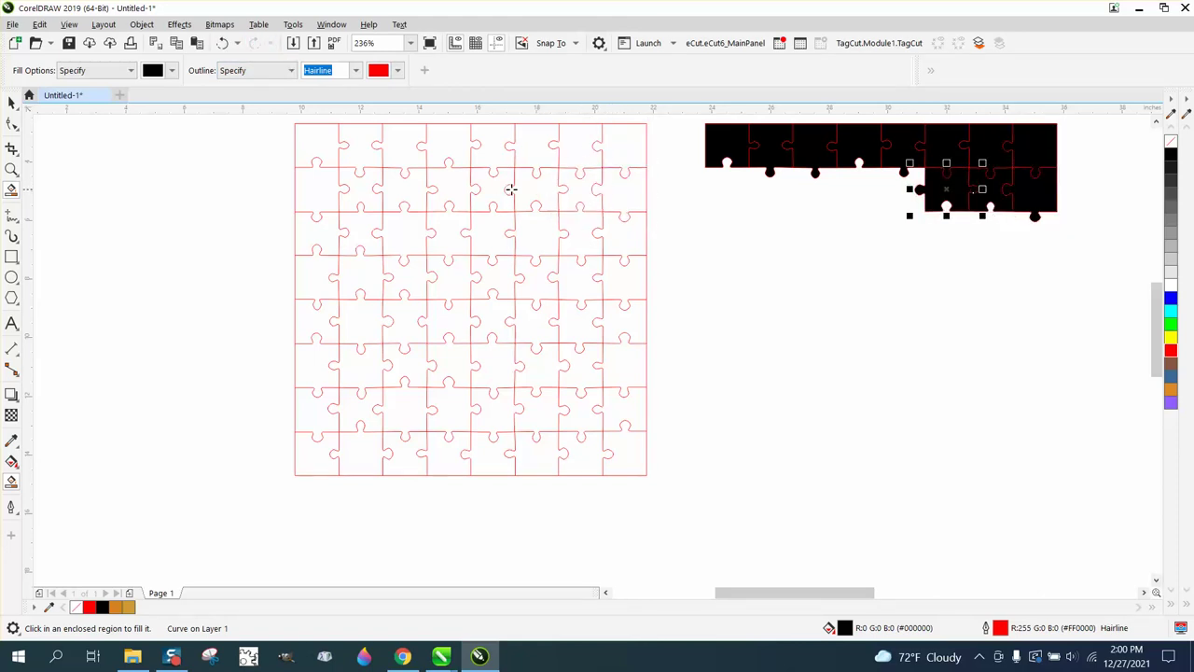
pyautogui.click(499, 189)
pyautogui.click(450, 189)
pyautogui.click(419, 189)
pyautogui.click(376, 190)
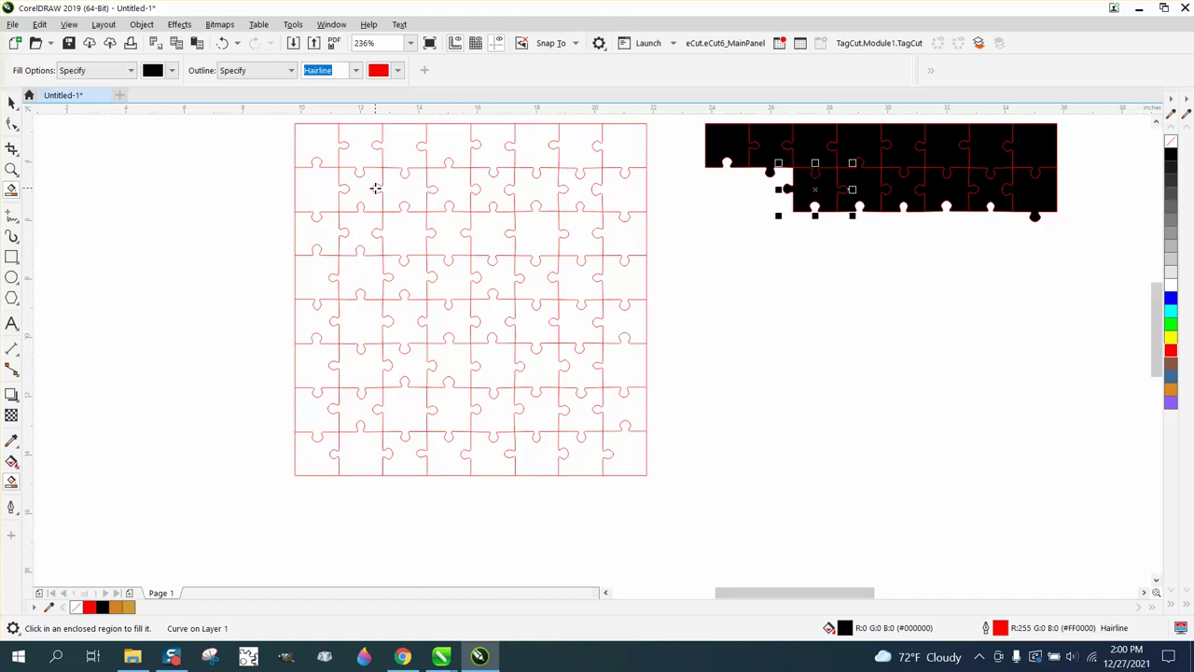
pyautogui.click(326, 190)
# Step: Fill all eight third-row puzzle pieces black
pyautogui.click(331, 224)
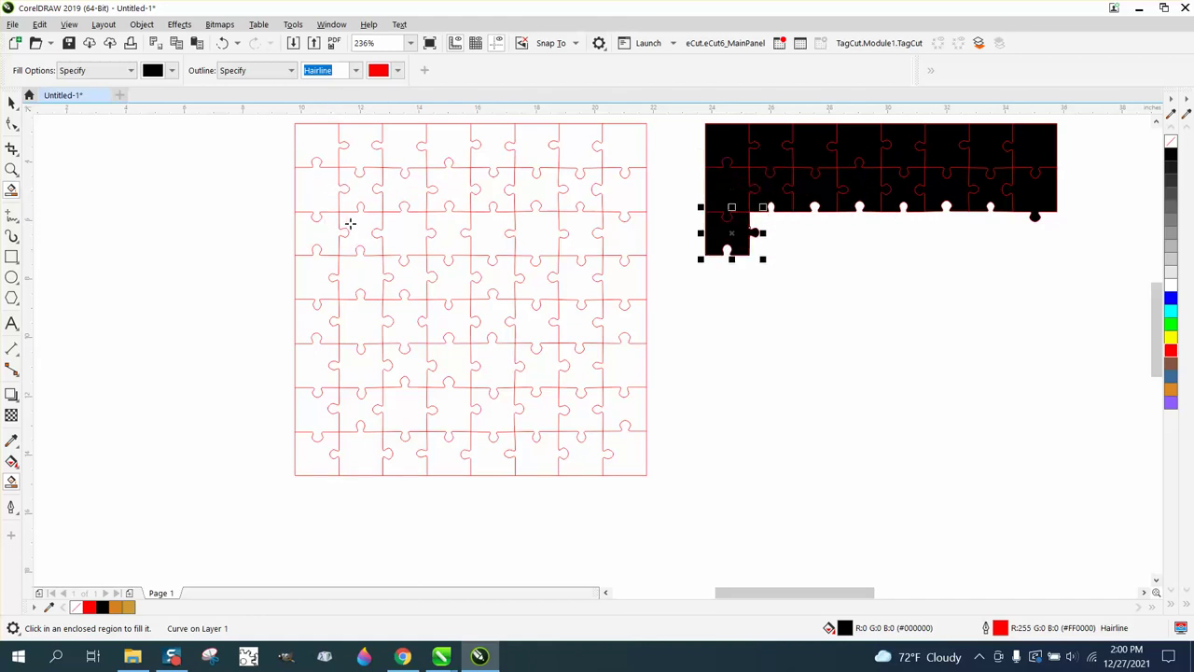
pyautogui.click(365, 224)
pyautogui.click(445, 224)
pyautogui.click(491, 224)
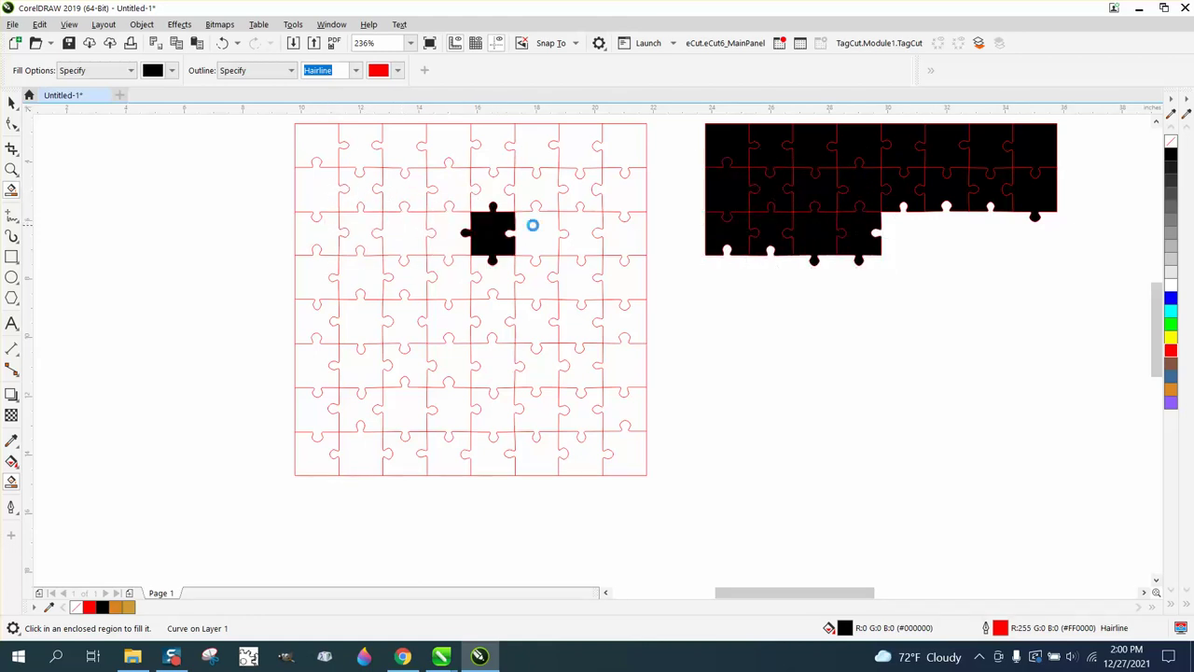
pyautogui.click(533, 224)
pyautogui.click(575, 227)
pyautogui.click(623, 230)
pyautogui.click(611, 270)
# Step: Fill the remaining fourth-row puzzle pieces black
pyautogui.click(590, 273)
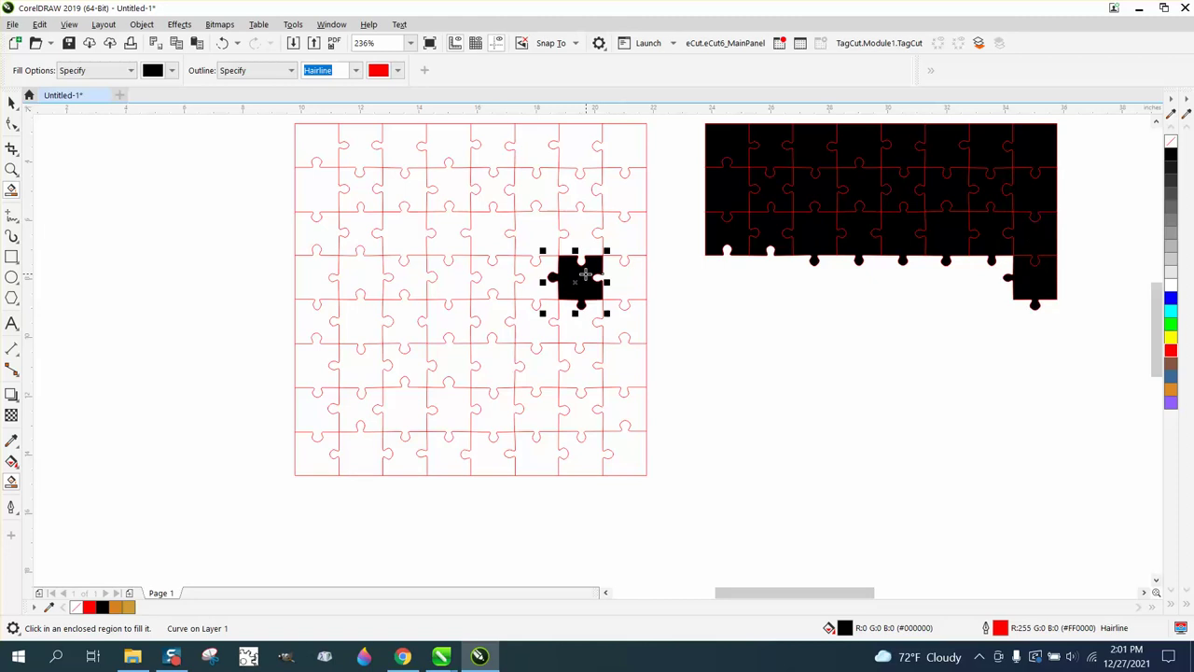
pyautogui.click(543, 272)
pyautogui.click(492, 278)
pyautogui.click(449, 278)
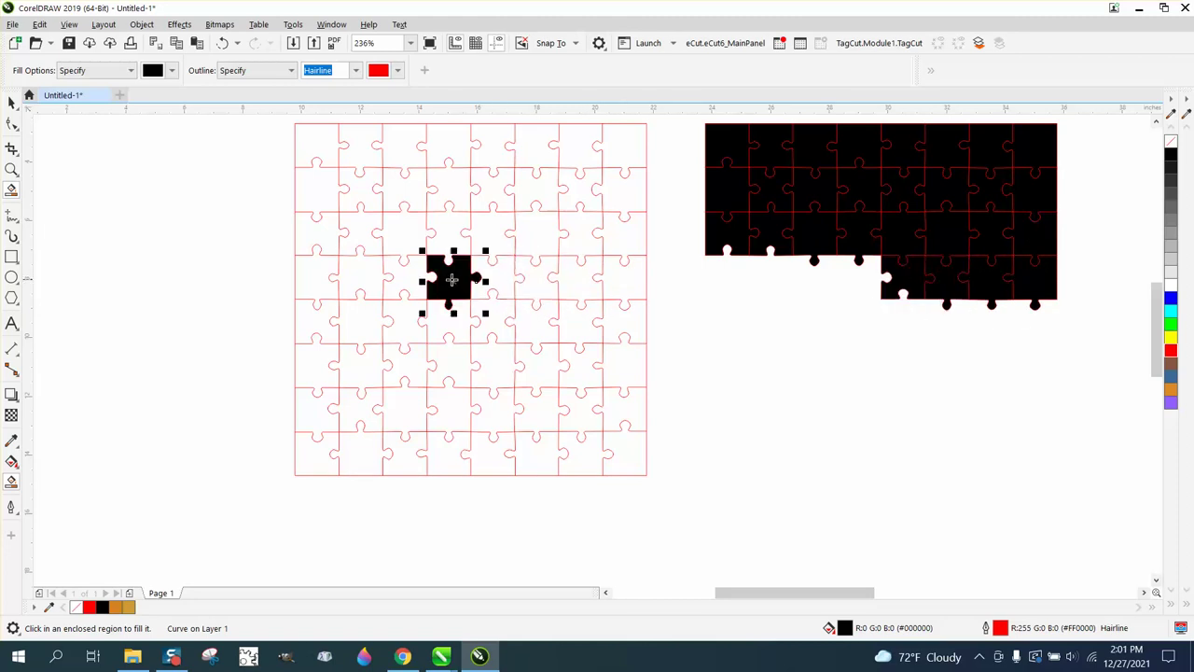
pyautogui.click(360, 278)
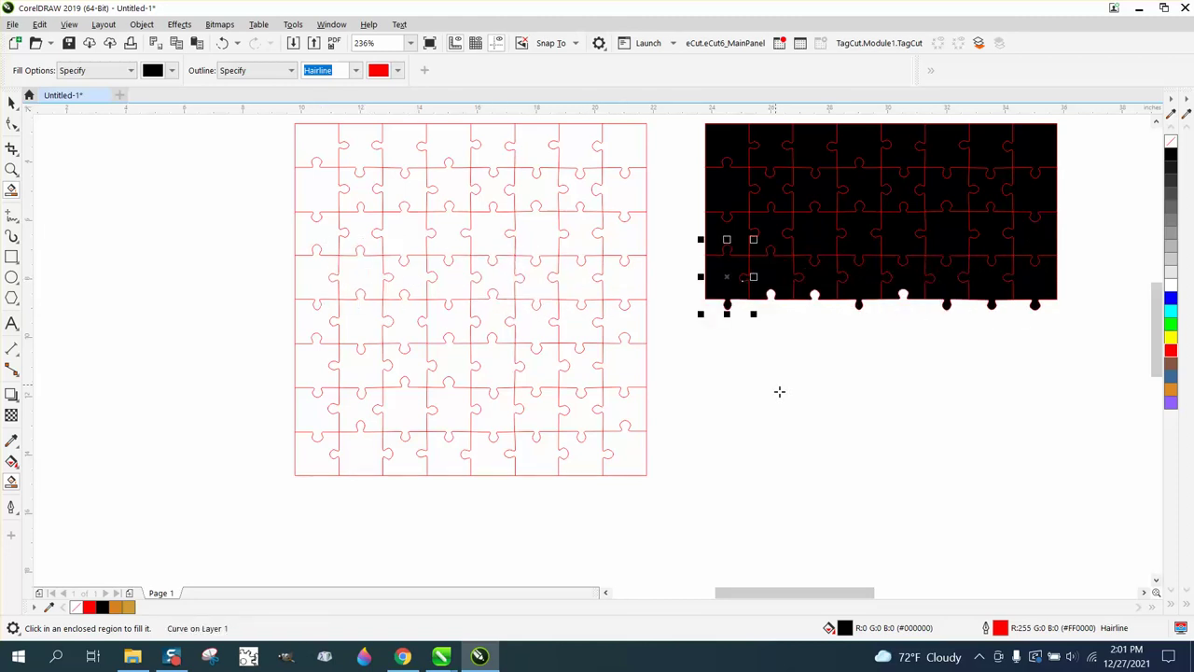
# Step: Remove the black fill from all separated pieces, test-pull two out, then undo
pyautogui.click(11, 103)
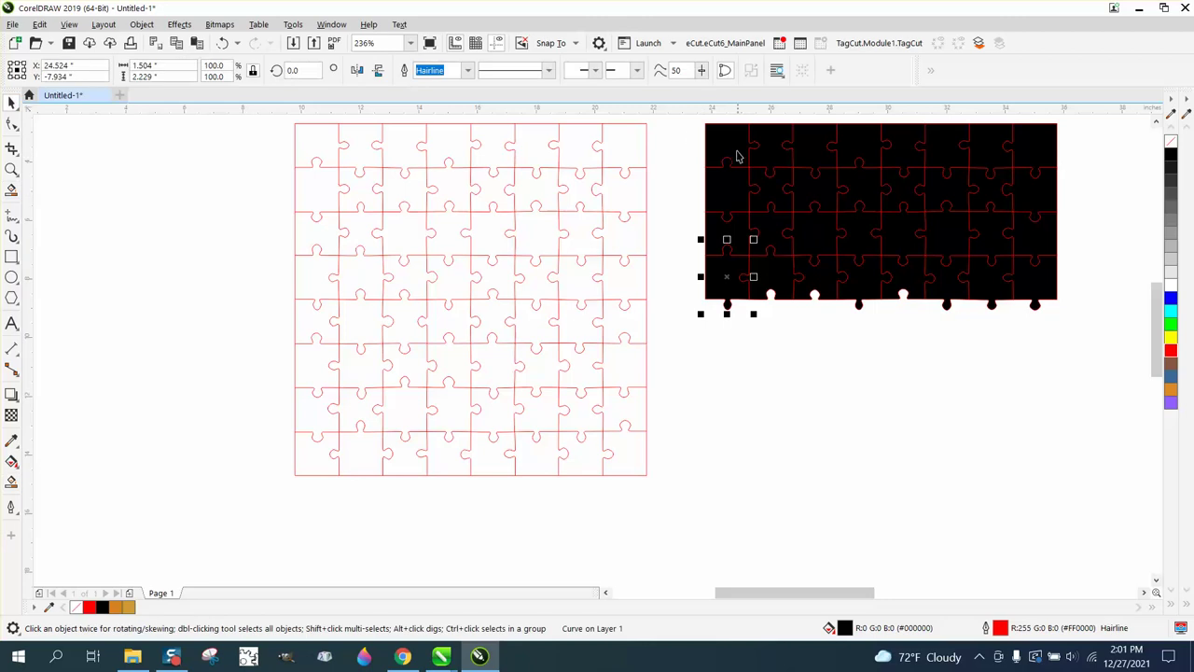
pyautogui.moveTo(693, 120); pyautogui.dragTo(1079, 347)
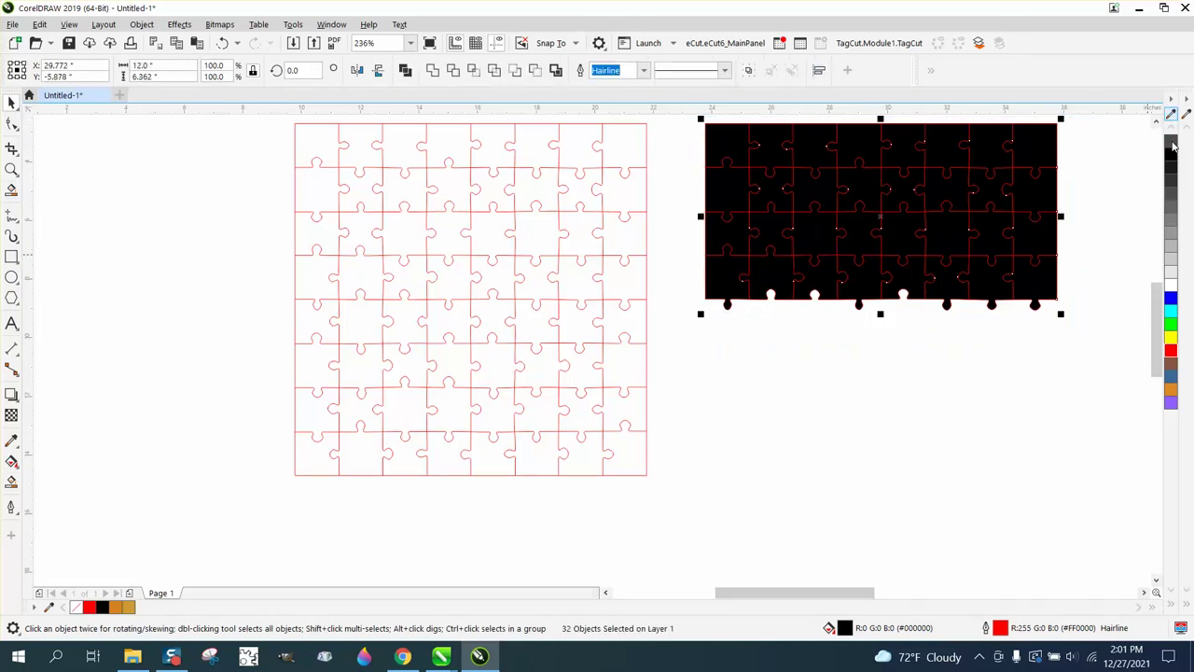
pyautogui.click(1173, 143)
pyautogui.click(1121, 219)
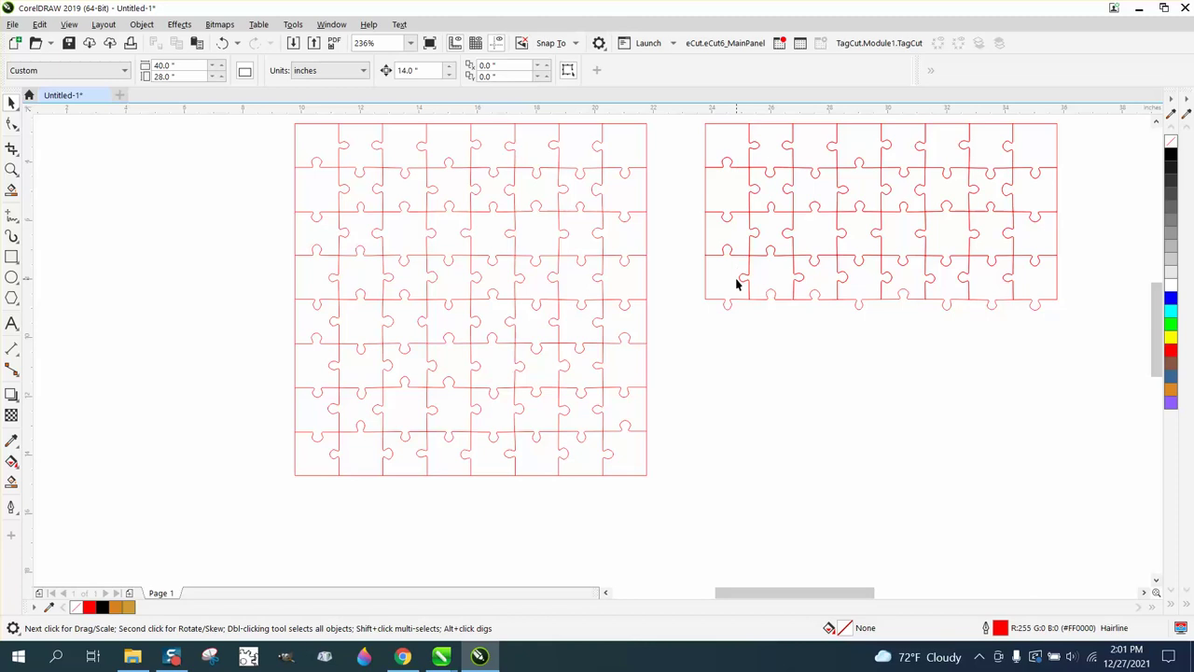
pyautogui.moveTo(769, 241); pyautogui.dragTo(770, 390)
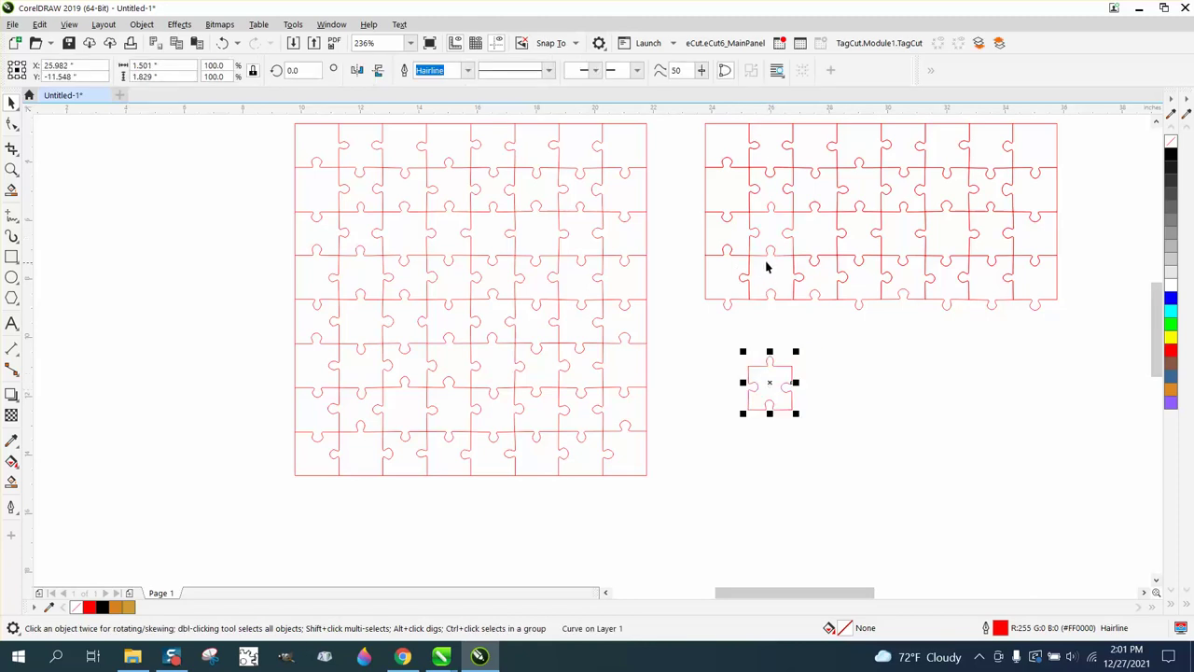
pyautogui.moveTo(807, 240); pyautogui.dragTo(832, 394)
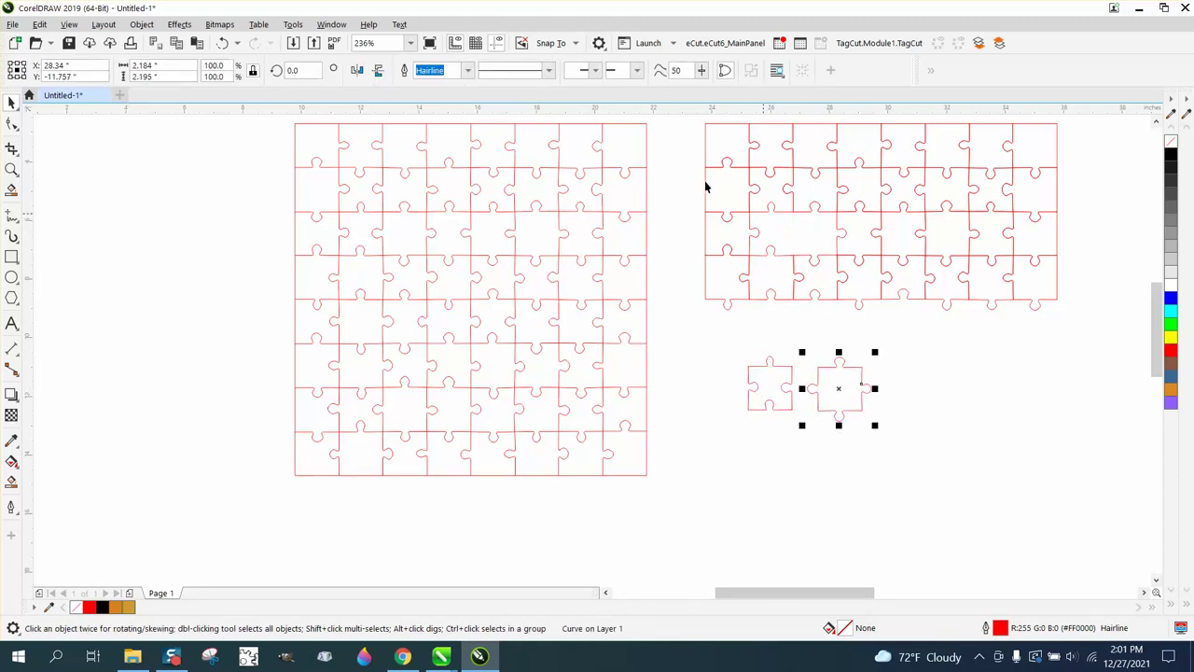
pyautogui.click(223, 44)
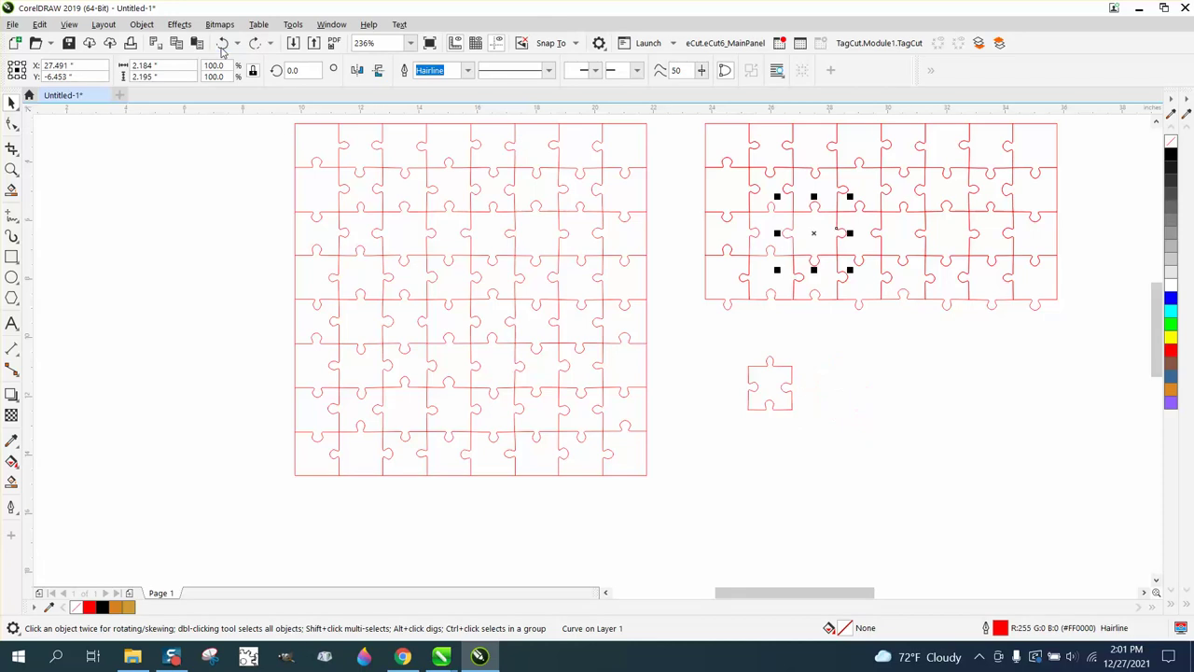
pyautogui.click(223, 44)
# Step: Select all 32 puzzle pieces and group them into one group
pyautogui.scroll(-3, 651, 317)
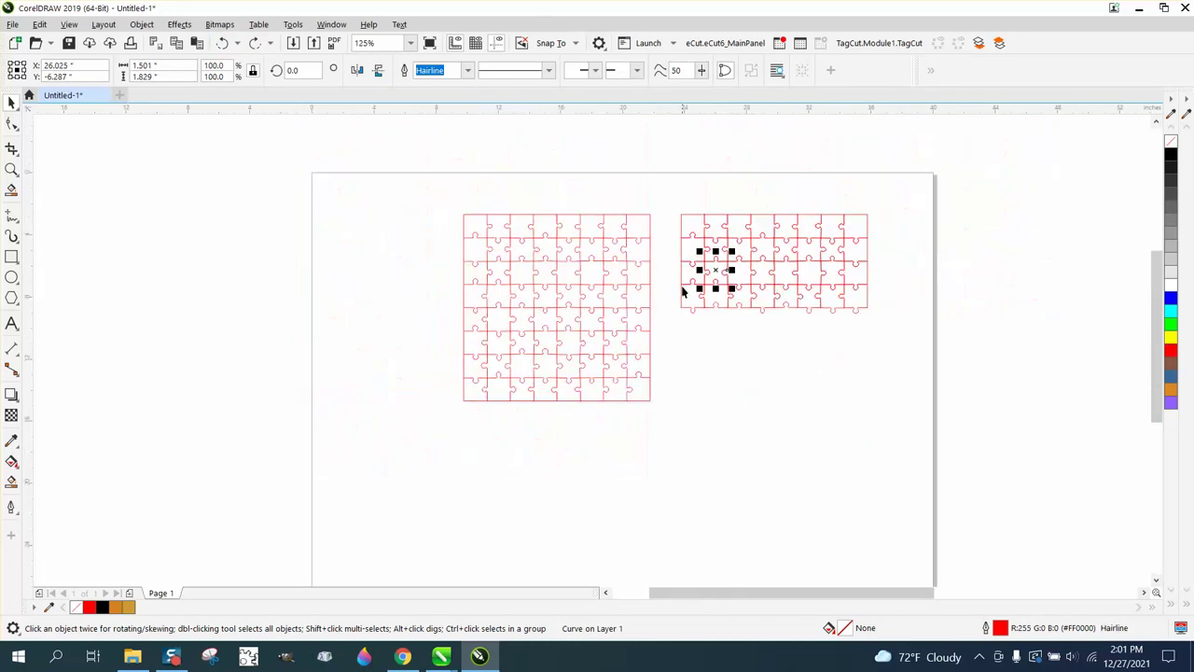
pyautogui.moveTo(674, 211); pyautogui.dragTo(732, 267)
pyautogui.moveTo(916, 329); pyautogui.dragTo(916, 329)
pyautogui.click(141, 25)
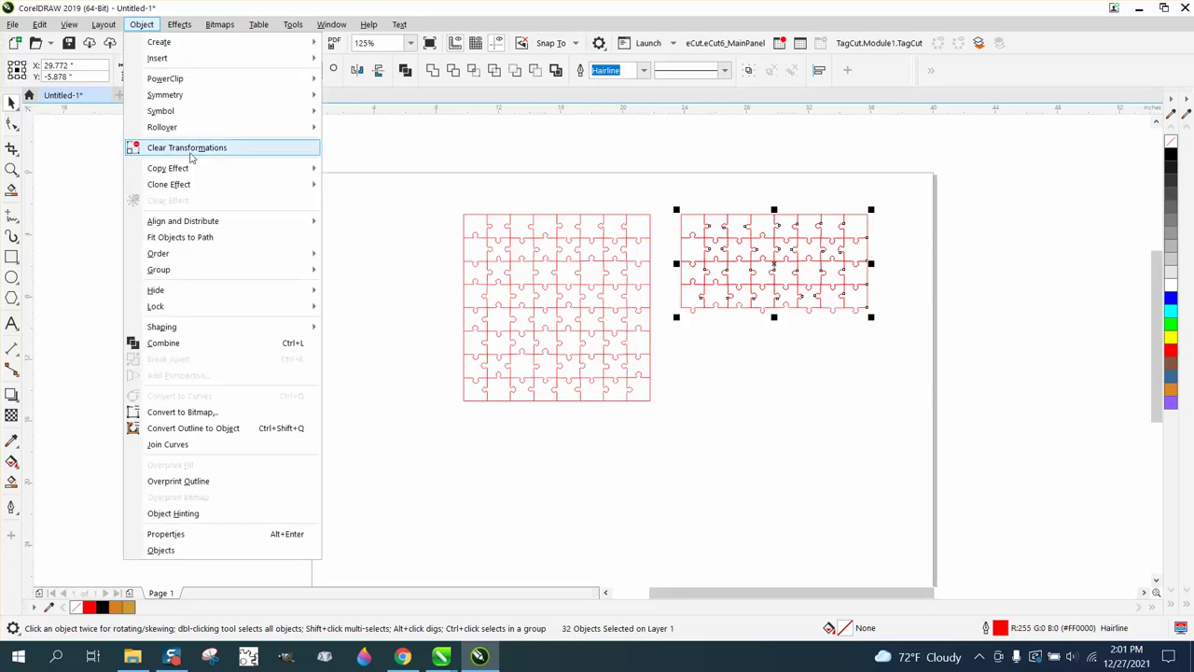
pyautogui.moveTo(172, 271)
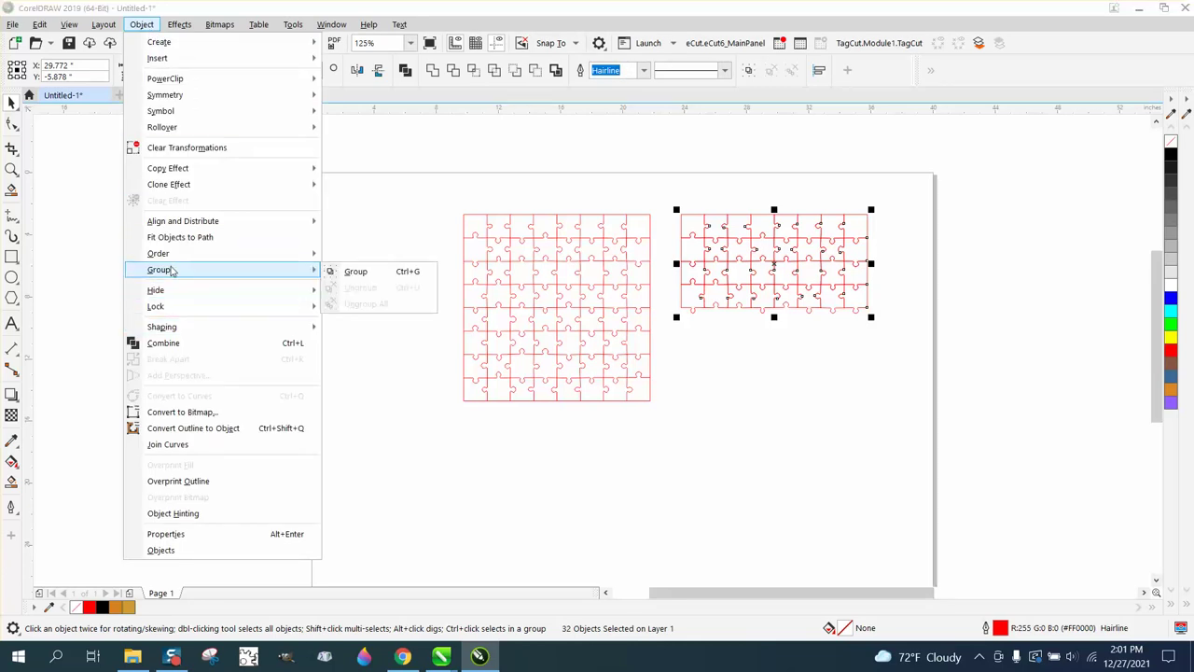
pyautogui.click(339, 270)
# Step: Place the puzzle group over the child's photo and intersect the two
pyautogui.scroll(-4, 413, 314)
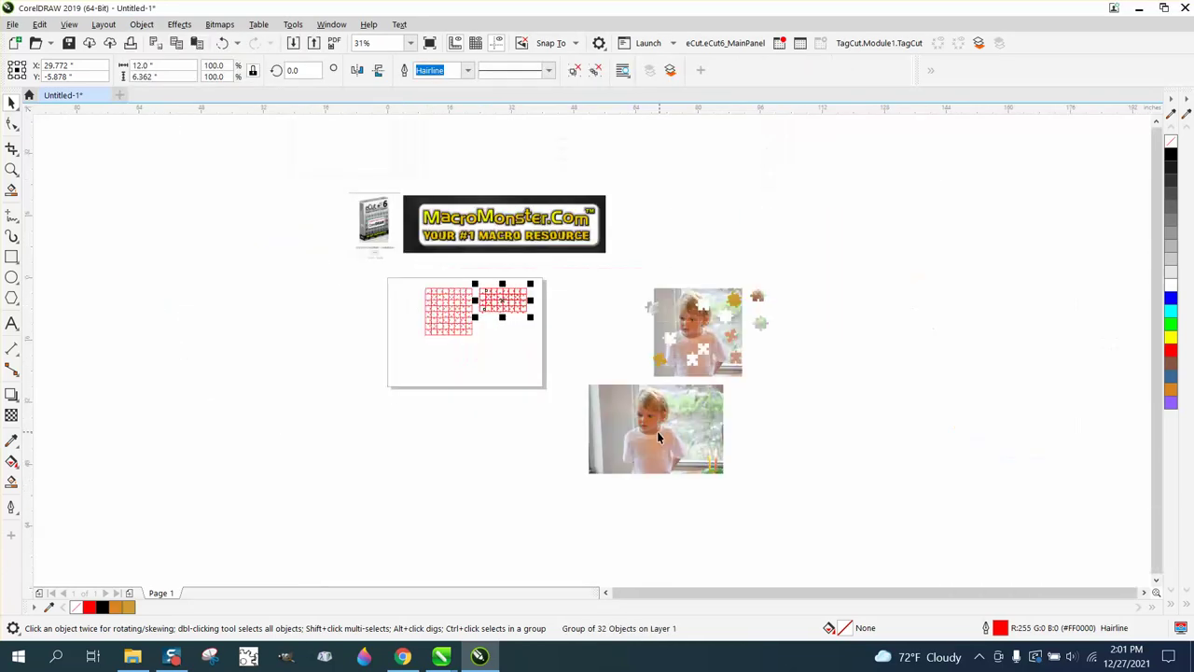
pyautogui.moveTo(503, 303); pyautogui.dragTo(724, 464)
pyautogui.moveTo(566, 380); pyautogui.dragTo(774, 494)
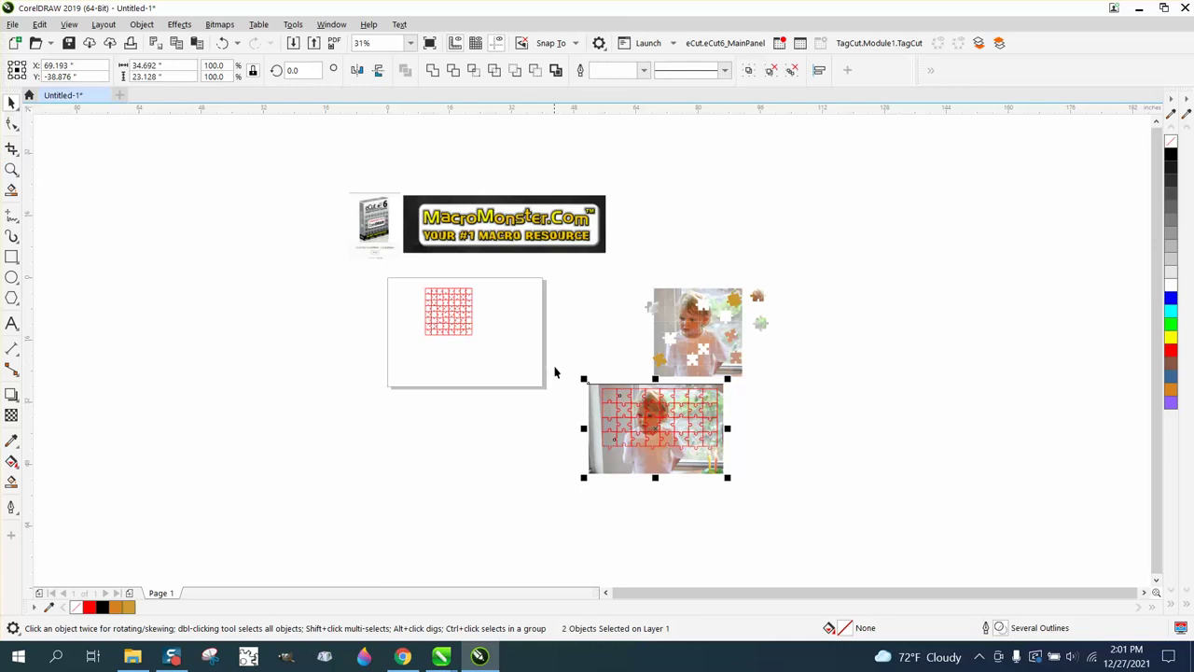
pyautogui.click(11, 171)
pyautogui.moveTo(541, 373); pyautogui.dragTo(778, 495)
pyautogui.click(12, 103)
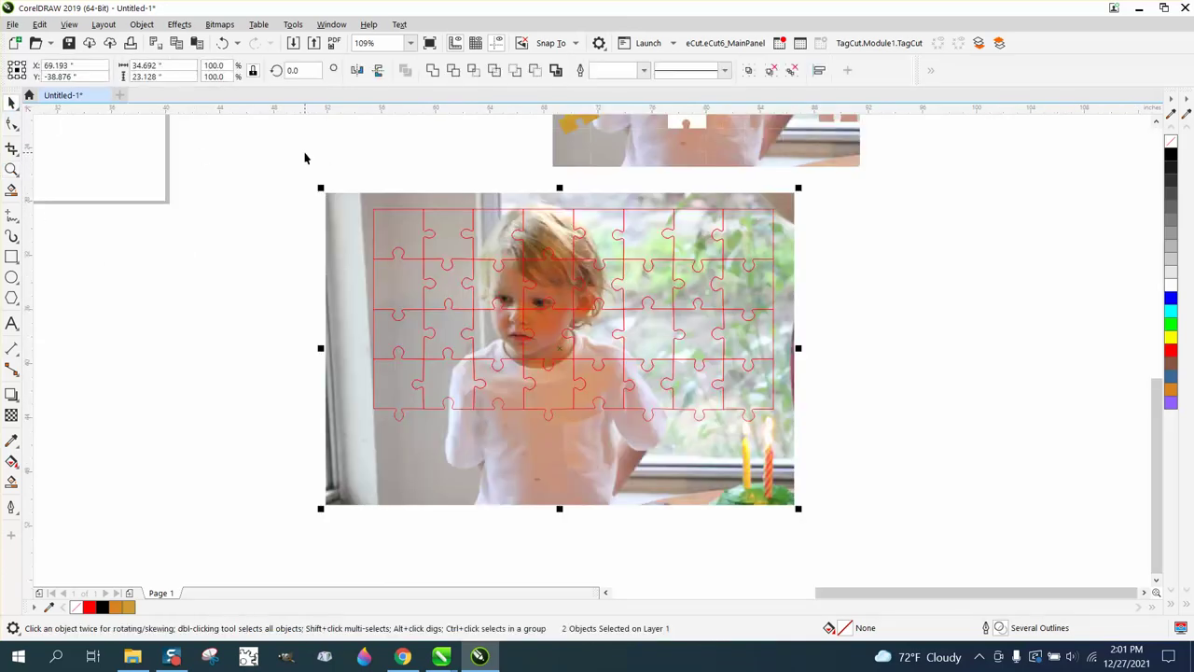
pyautogui.click(473, 70)
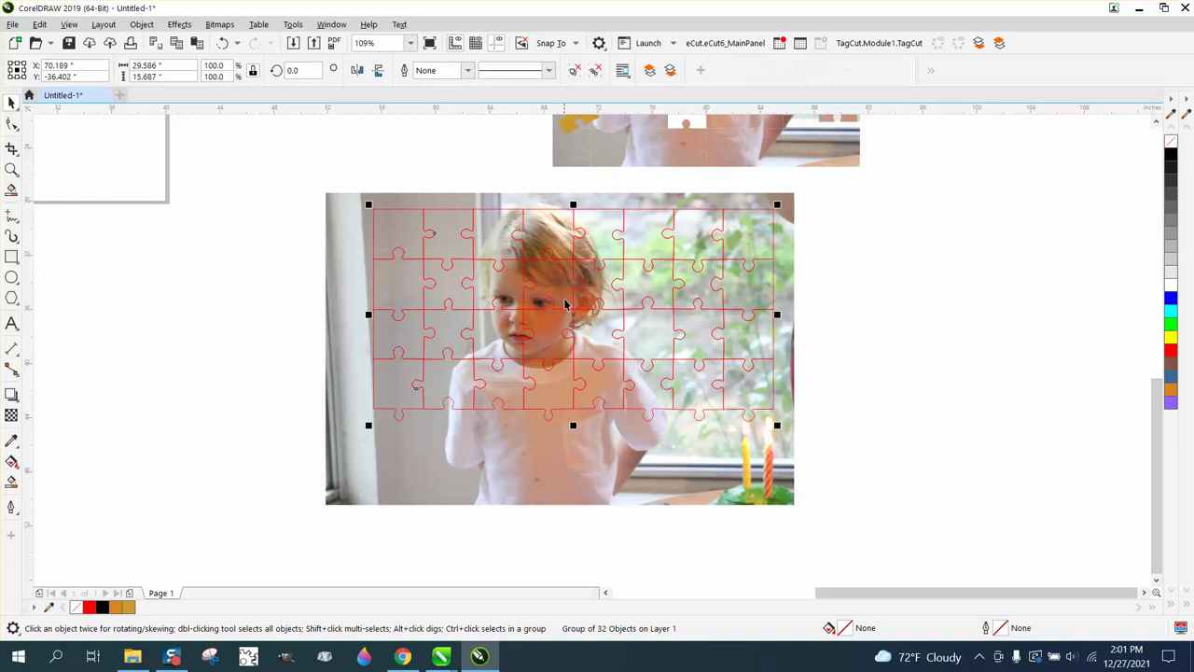
# Step: Move the intersected picture right, ungroup it, and pull two photo pieces out
pyautogui.scroll(-2, 576, 315)
pyautogui.moveTo(576, 316); pyautogui.dragTo(817, 314)
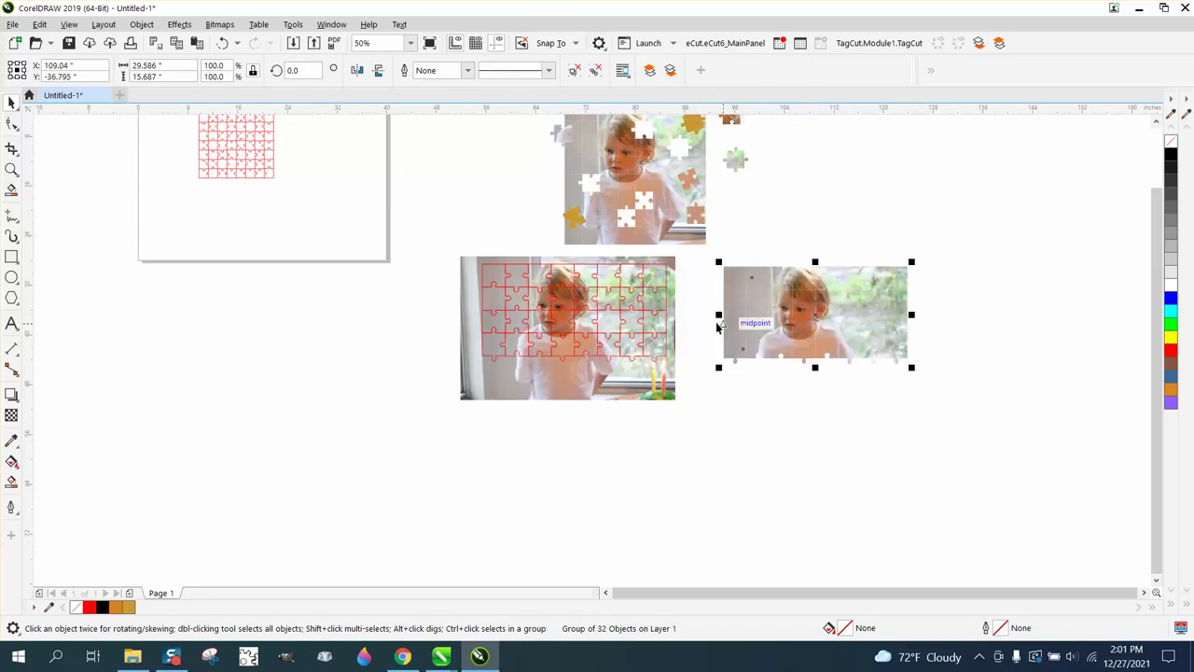
pyautogui.click(142, 25)
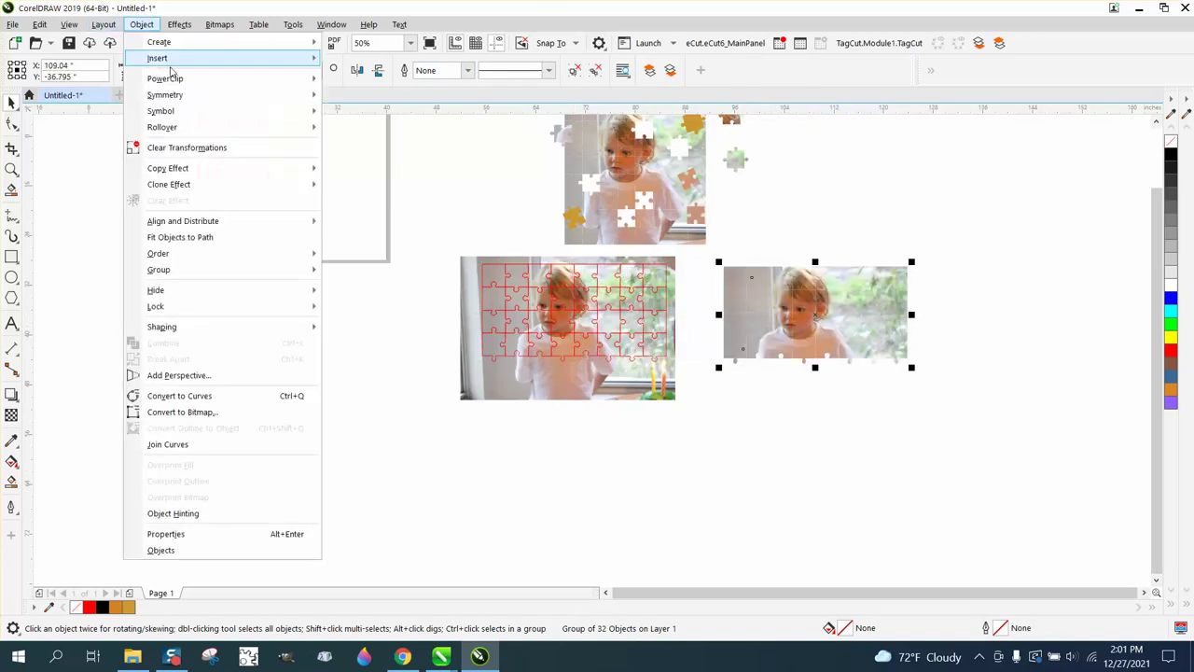
pyautogui.moveTo(206, 278)
pyautogui.click(358, 287)
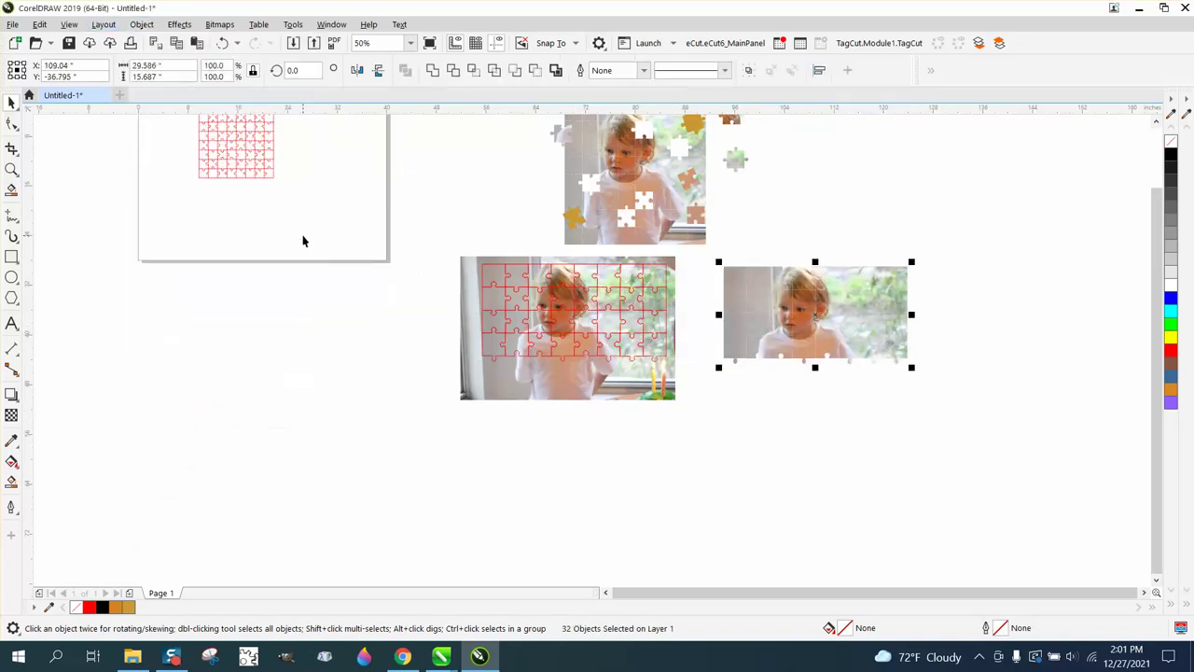
pyautogui.click(891, 183)
pyautogui.moveTo(810, 284); pyautogui.dragTo(840, 218)
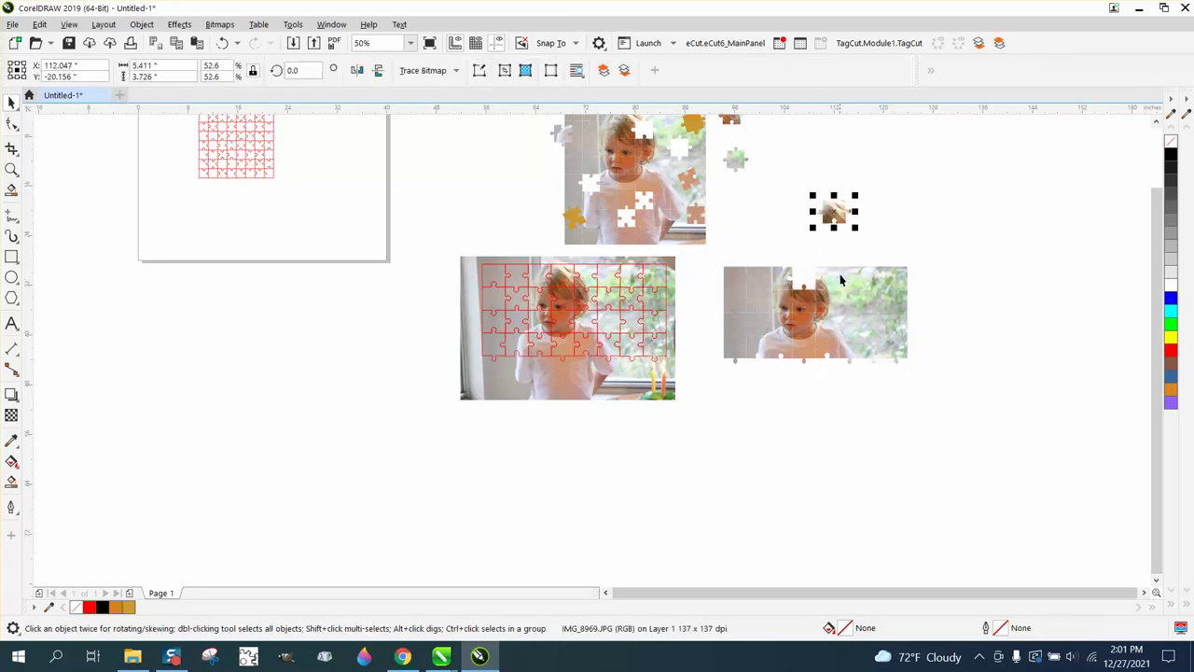
pyautogui.moveTo(807, 336); pyautogui.dragTo(802, 373)
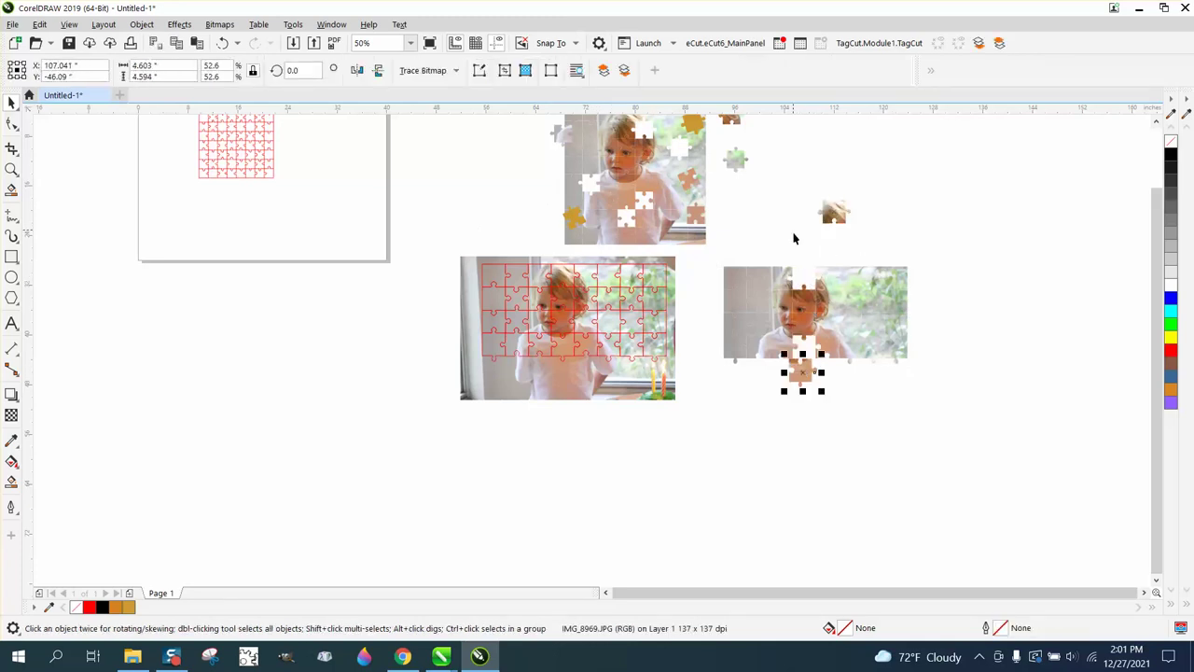
pyautogui.scroll(-3, 793, 239)
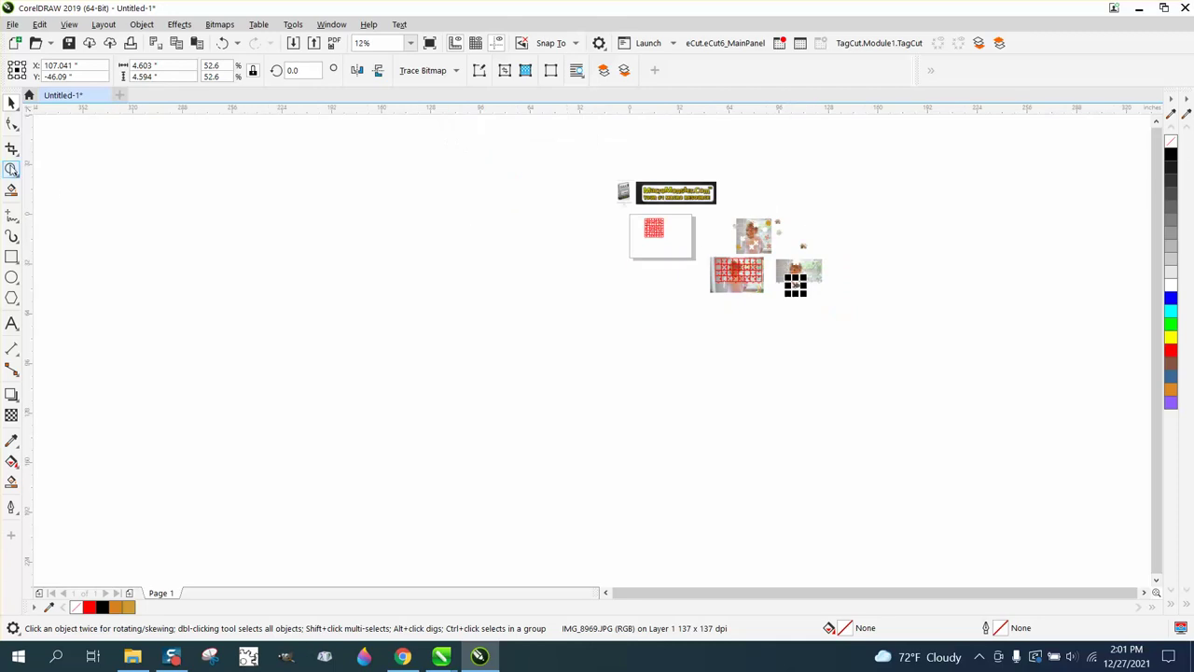
pyautogui.click(11, 169)
pyautogui.moveTo(605, 181); pyautogui.dragTo(770, 217)
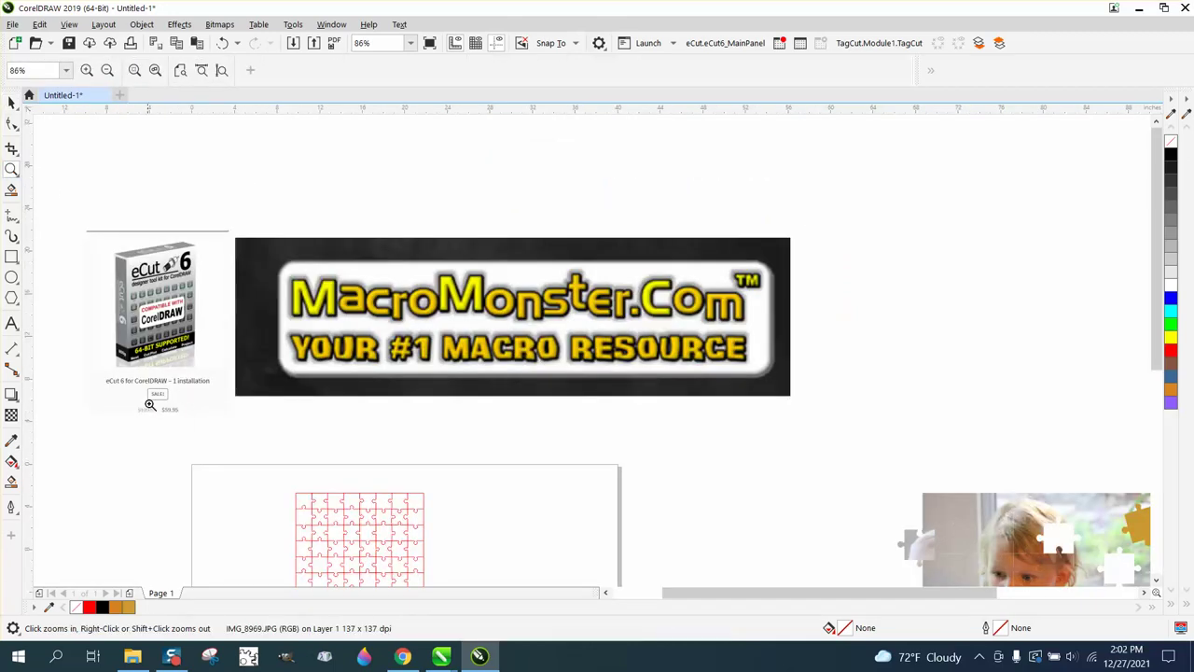
pyautogui.moveTo(150, 404); pyautogui.dragTo(199, 424)
pyautogui.rightClick(378, 360)
pyautogui.rightClick(385, 338)
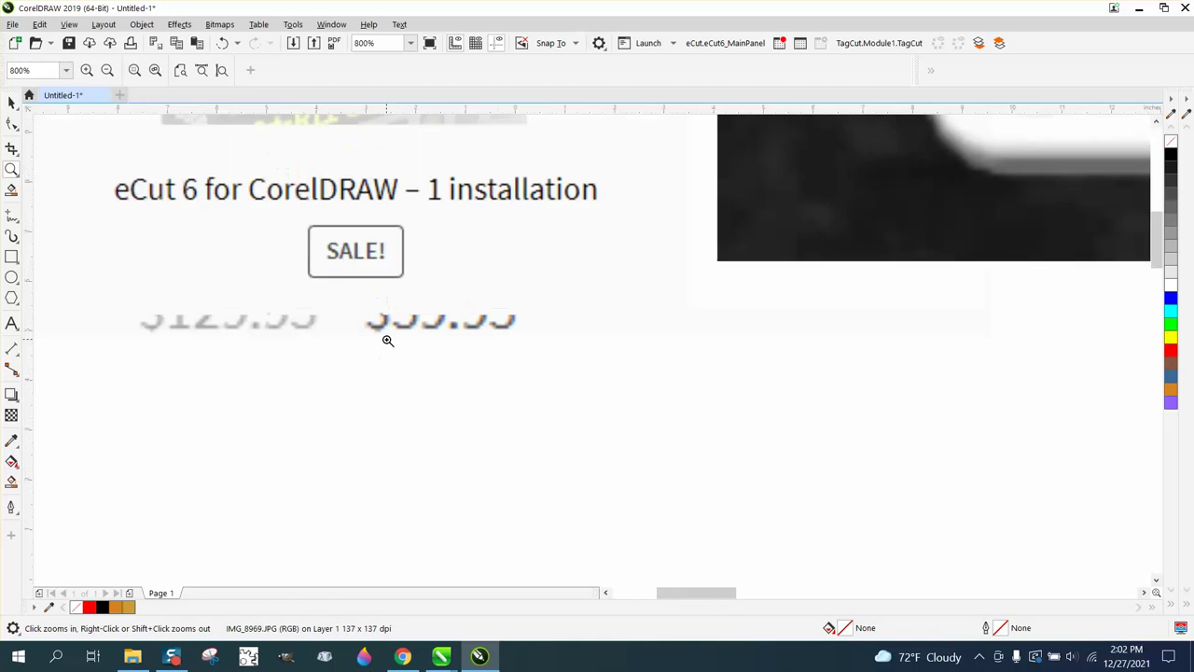
pyautogui.scroll(-8, 388, 340)
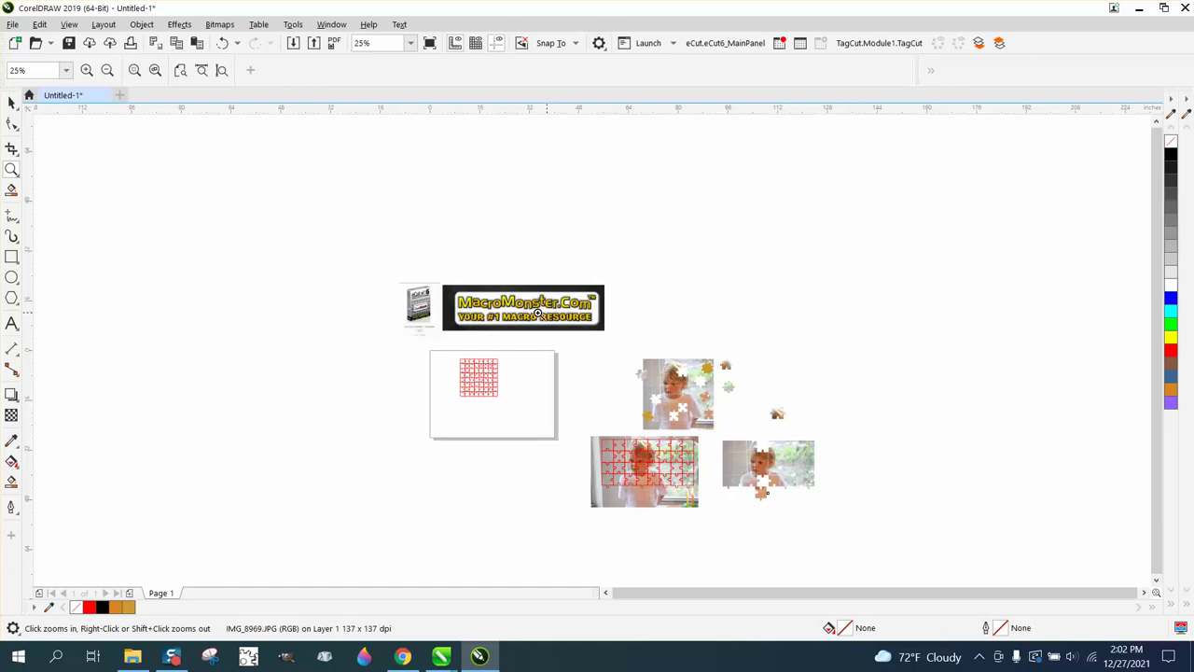
pyautogui.moveTo(403, 269); pyautogui.dragTo(728, 501)
pyautogui.click(11, 102)
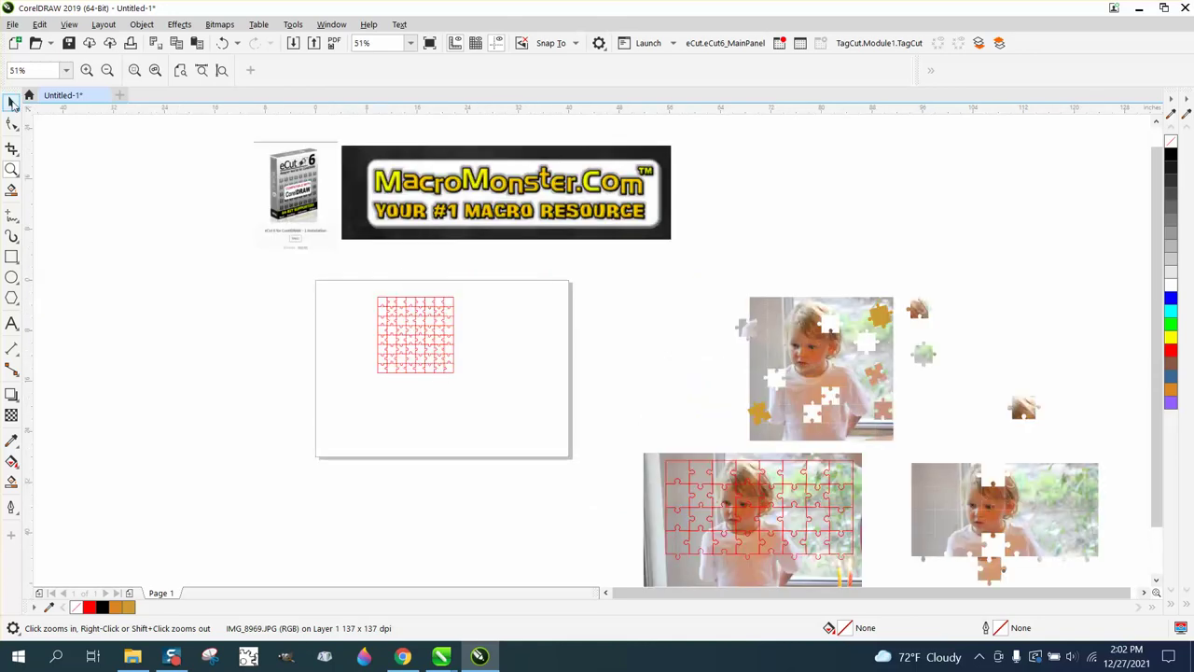